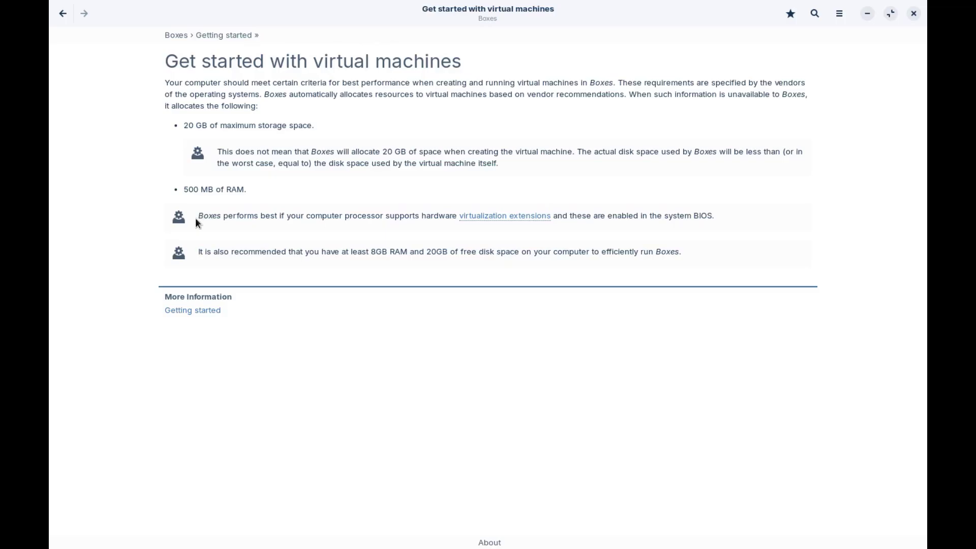
- Highlight the virtualization-extension, 500 MB RAM and 20 GB storage requirement lines on the help page
left_click_drag(83, 178, 805, 177)
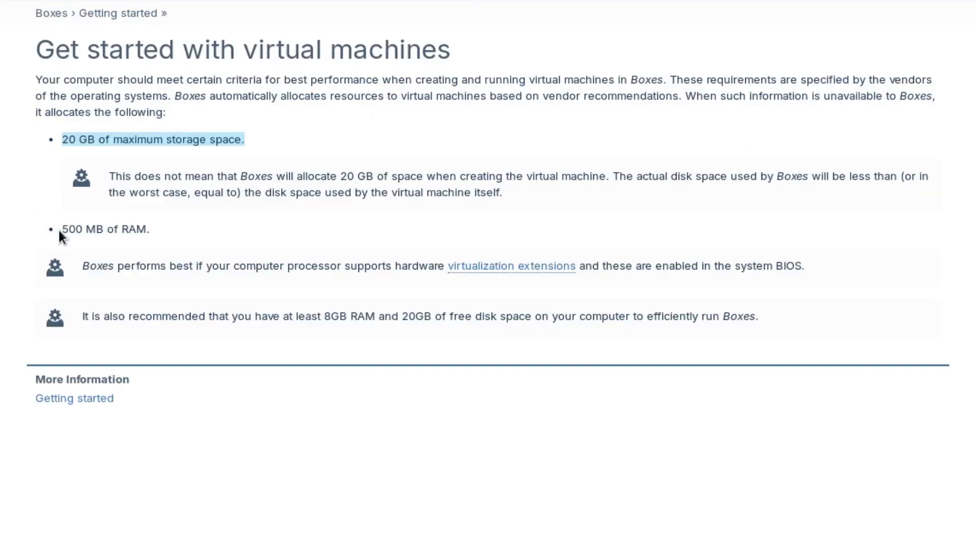
left_click_drag(59, 228, 159, 240)
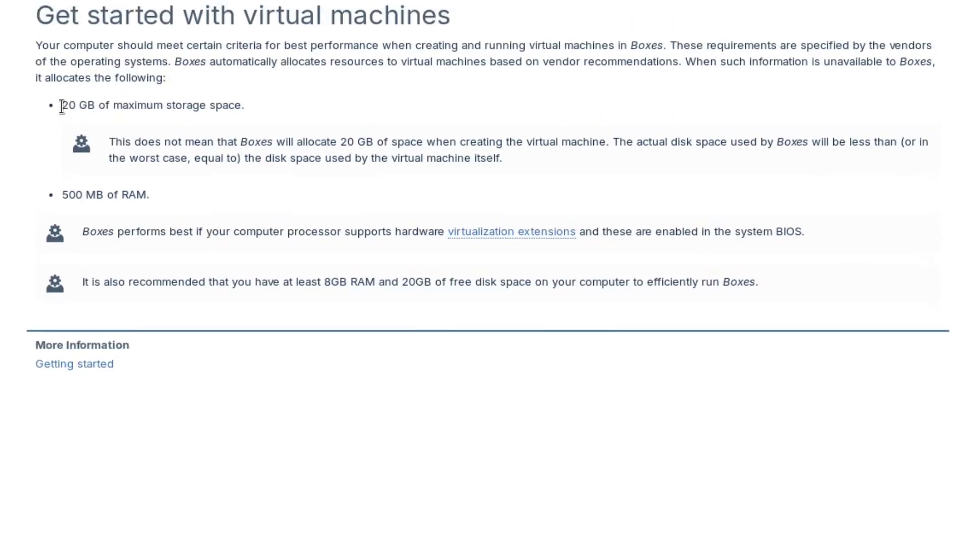
left_click_drag(62, 140, 245, 145)
left_click(239, 168)
scroll(239, 168, "down", 3)
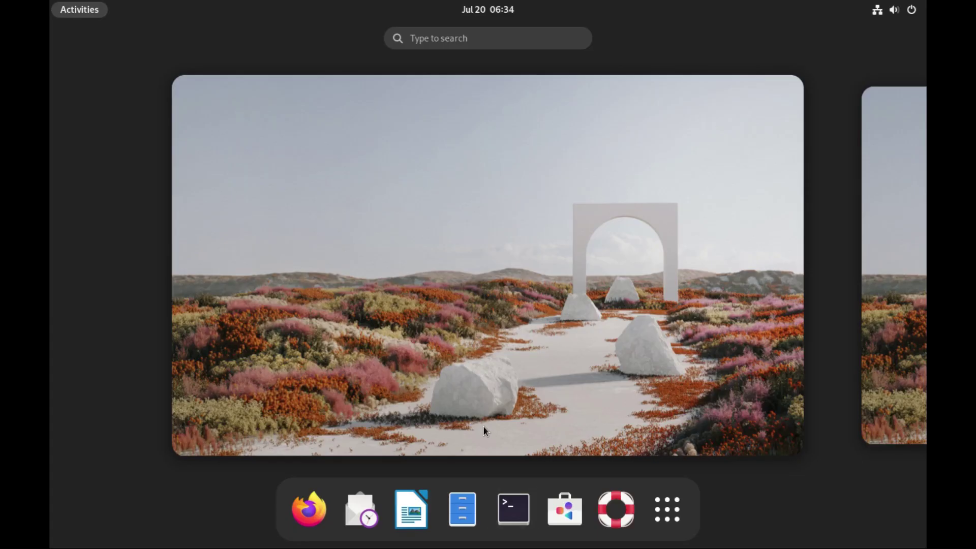
- Launch GNOME Boxes and check its version under About Boxes
left_click(563, 508)
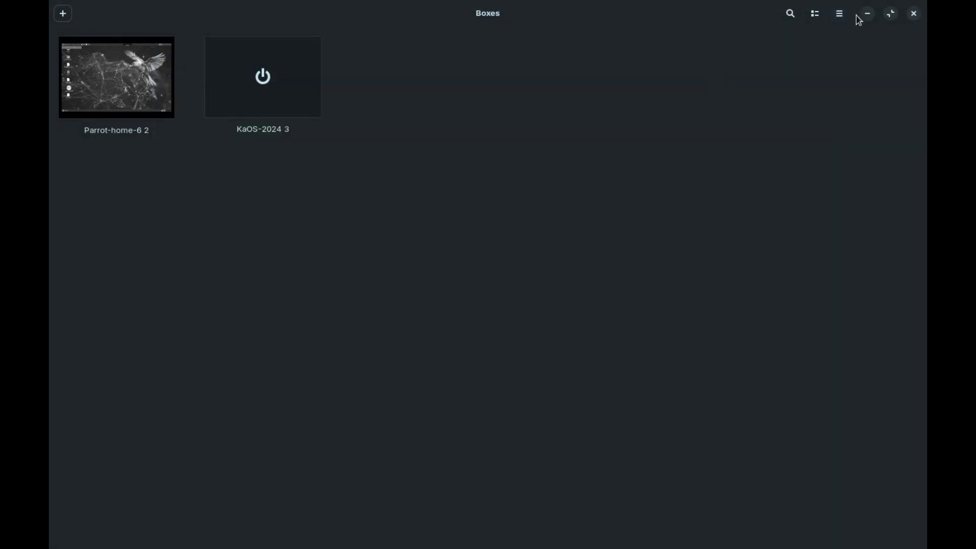
left_click(838, 14)
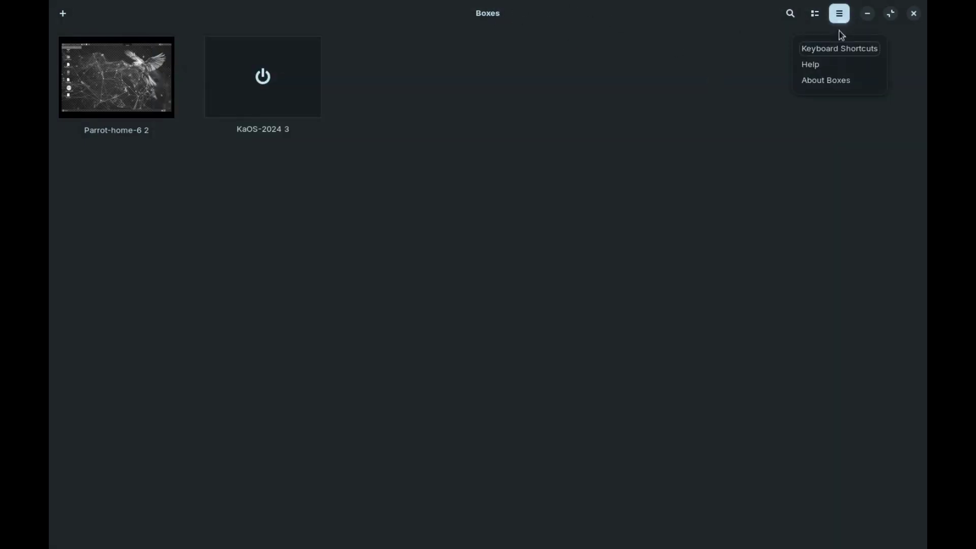
left_click(827, 82)
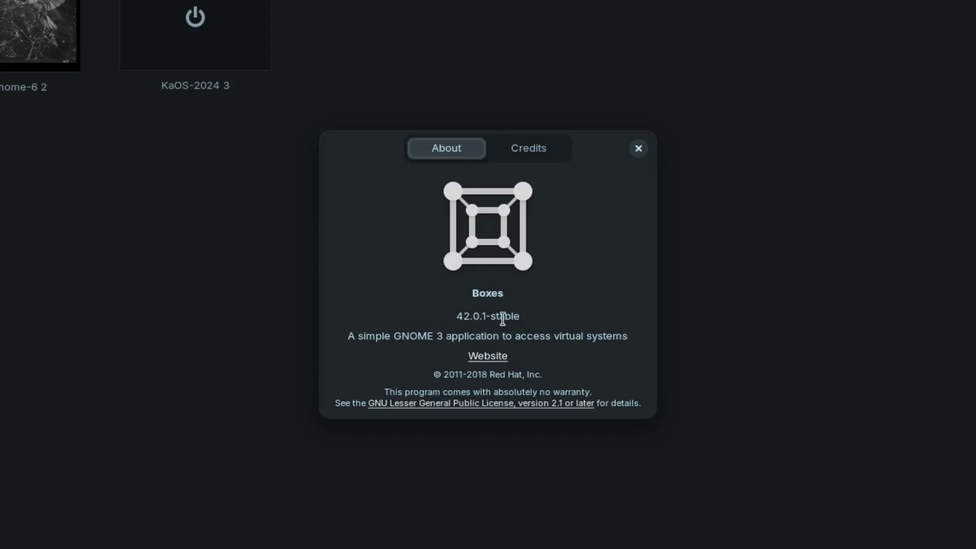
left_click(638, 147)
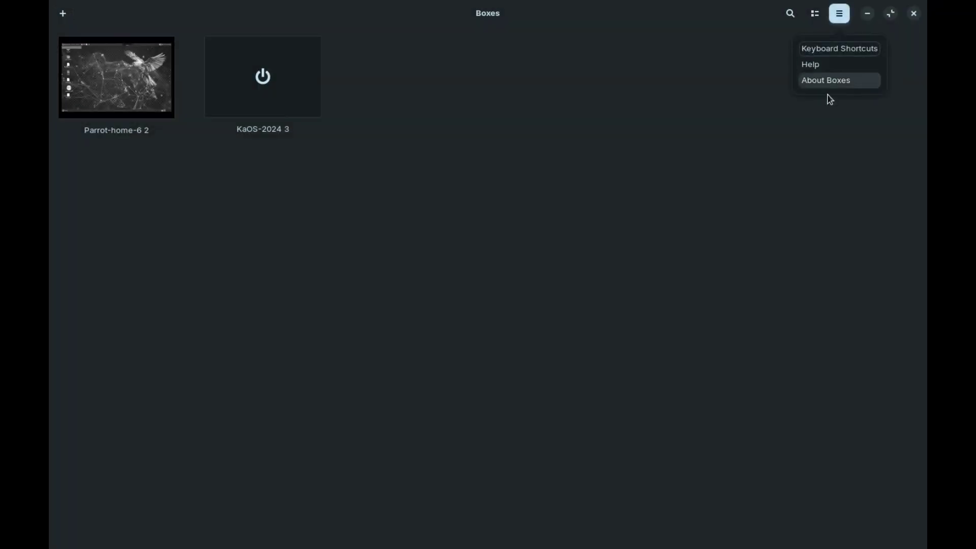
- Bring up the Boxes keyboard shortcuts overview from the main menu
left_click(829, 47)
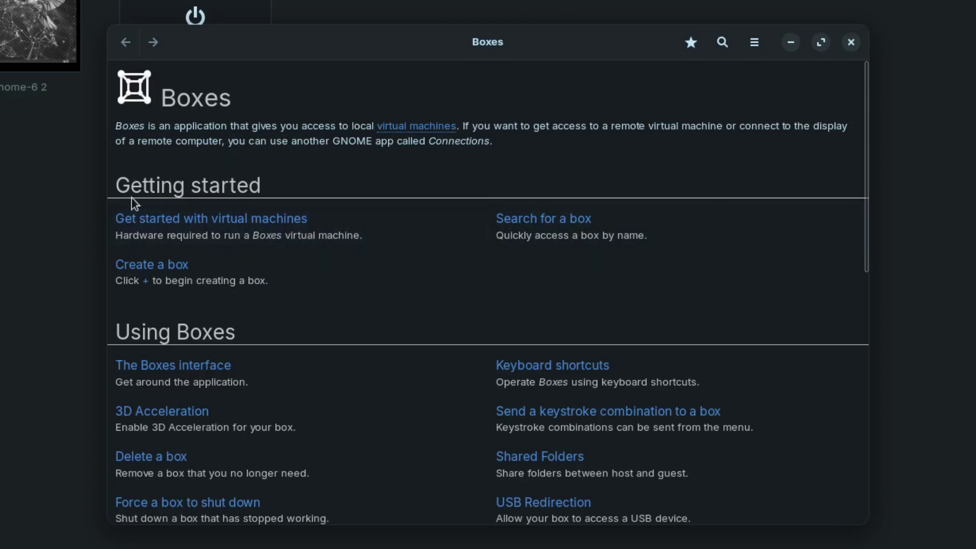
left_click(250, 230)
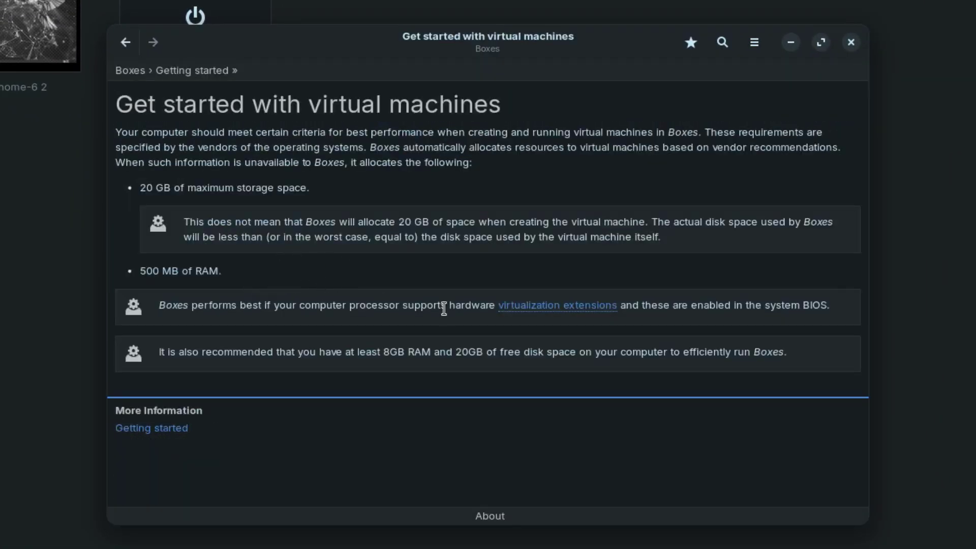
left_click(123, 44)
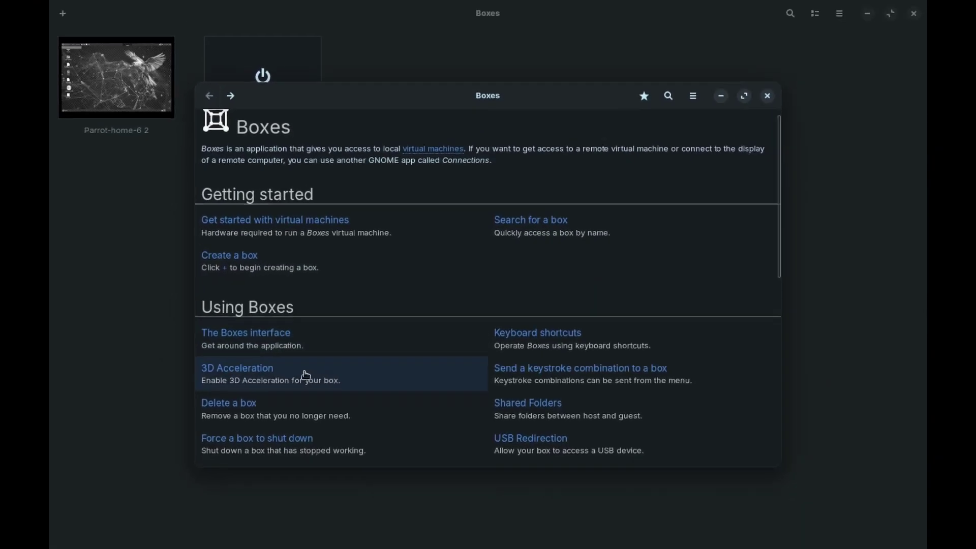
left_click(260, 369)
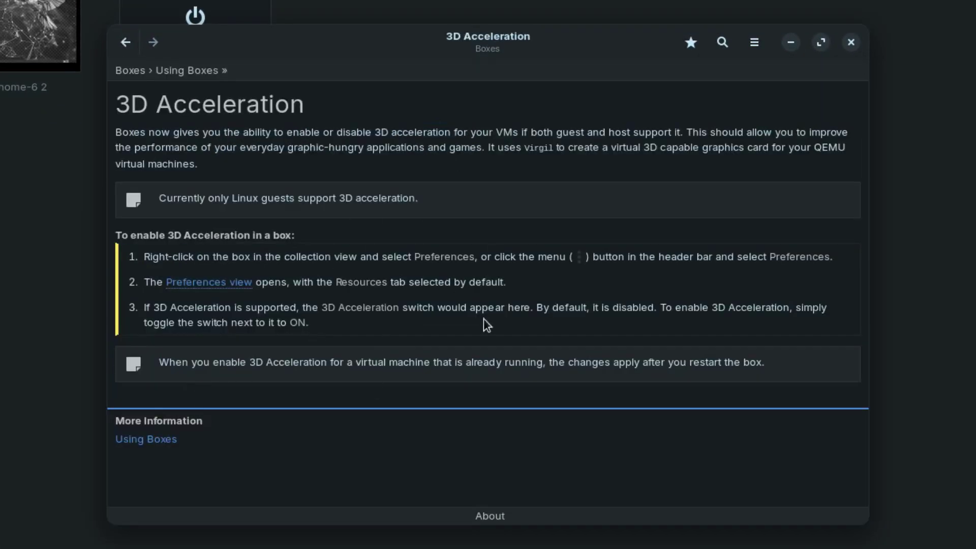
left_click(125, 42)
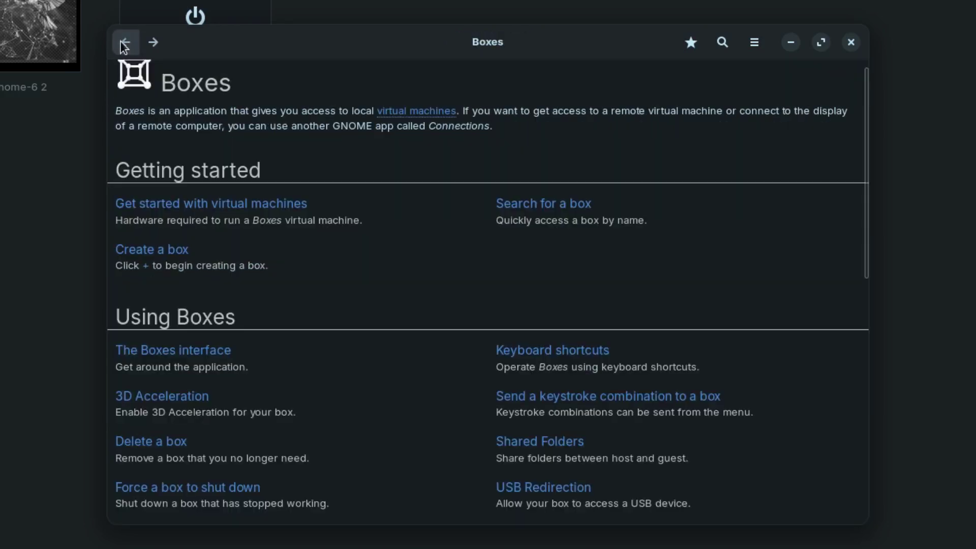
scroll(462, 346, "down", 2)
scroll(472, 377, "down", 10)
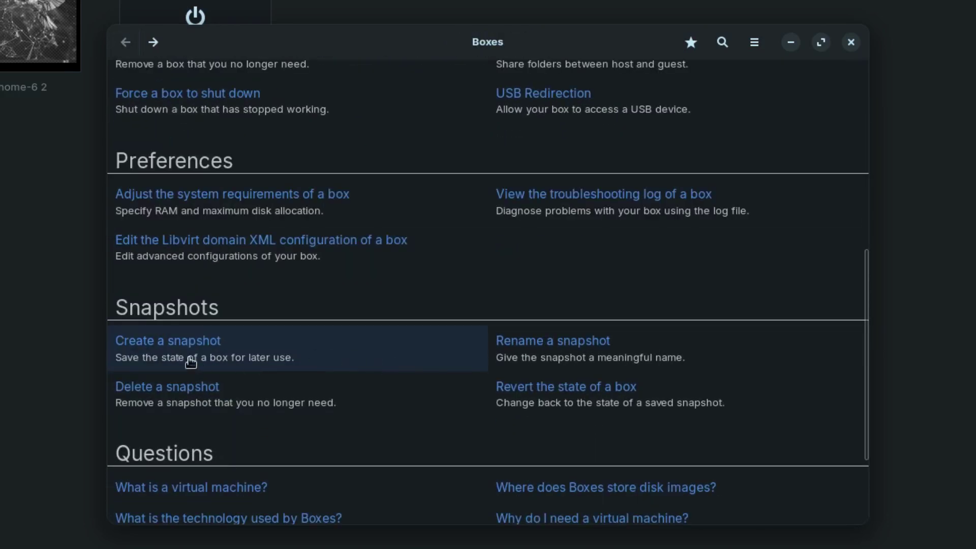
left_click(193, 347)
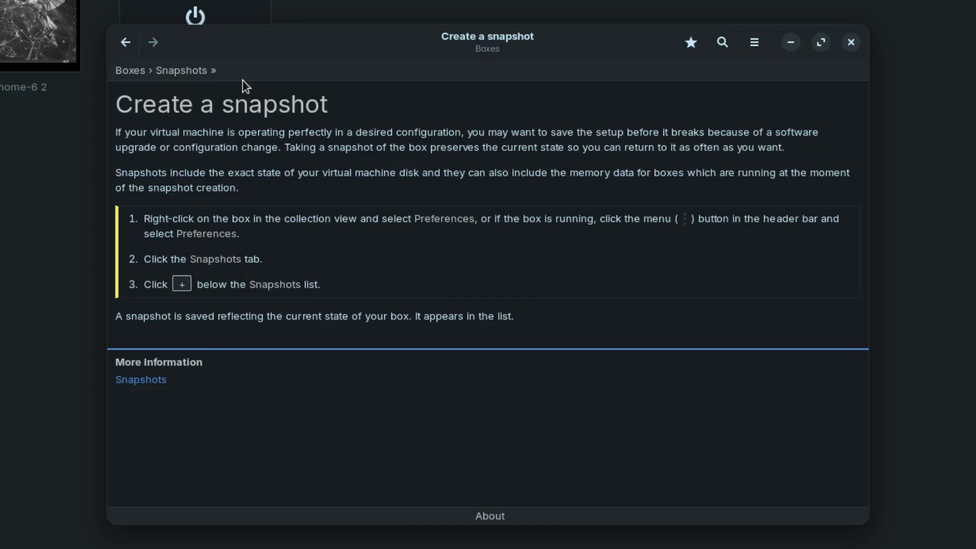
left_click(125, 43)
scroll(506, 365, "down", 2)
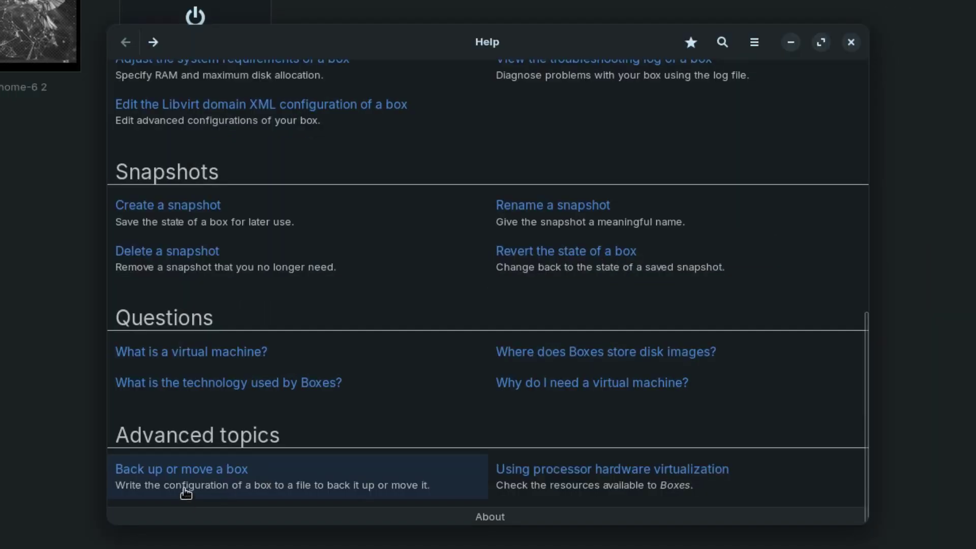
scroll(541, 364, "up", 9)
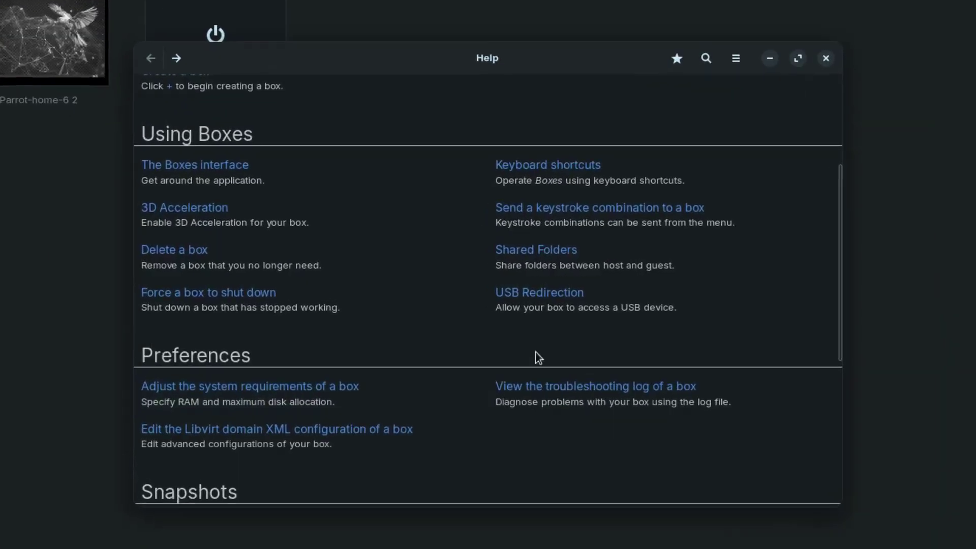
left_click(567, 309)
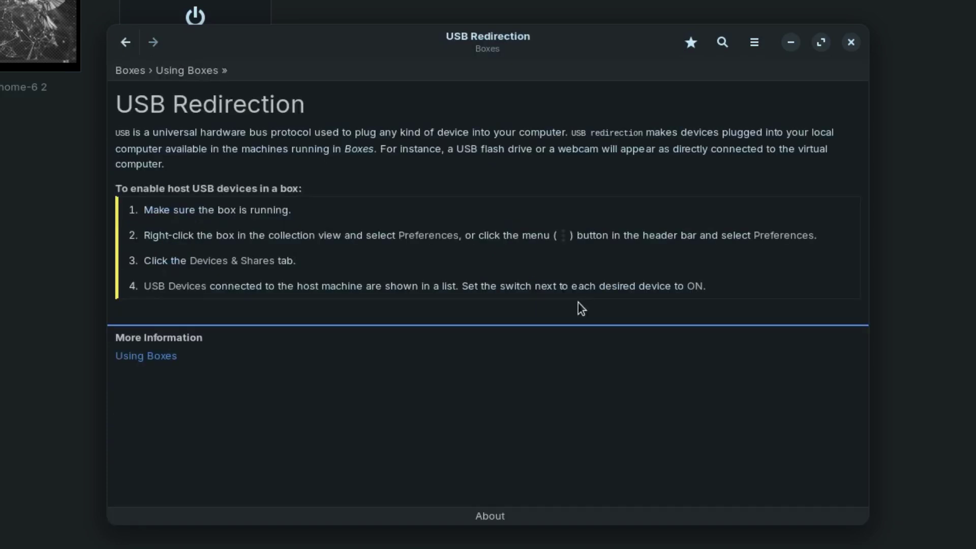
left_click(126, 44)
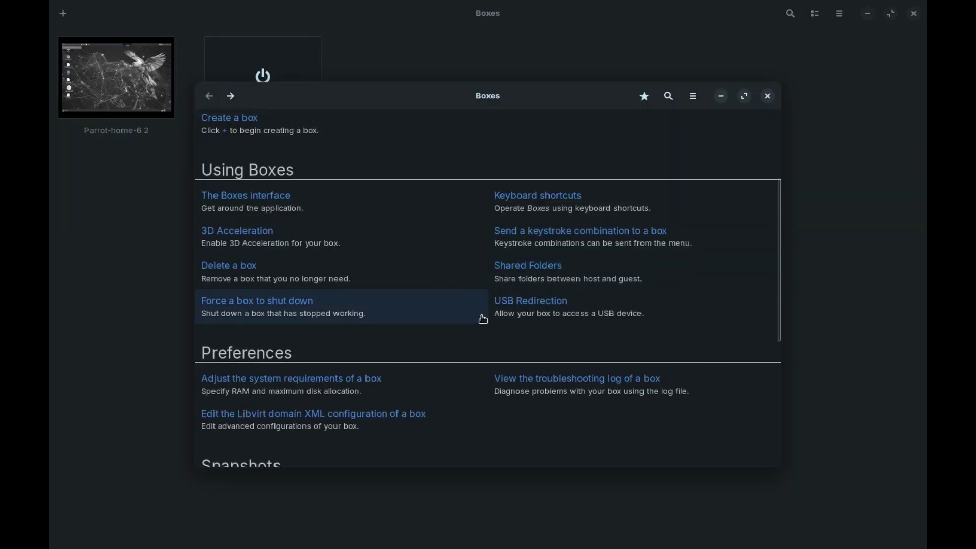
scroll(483, 320, "up", 5)
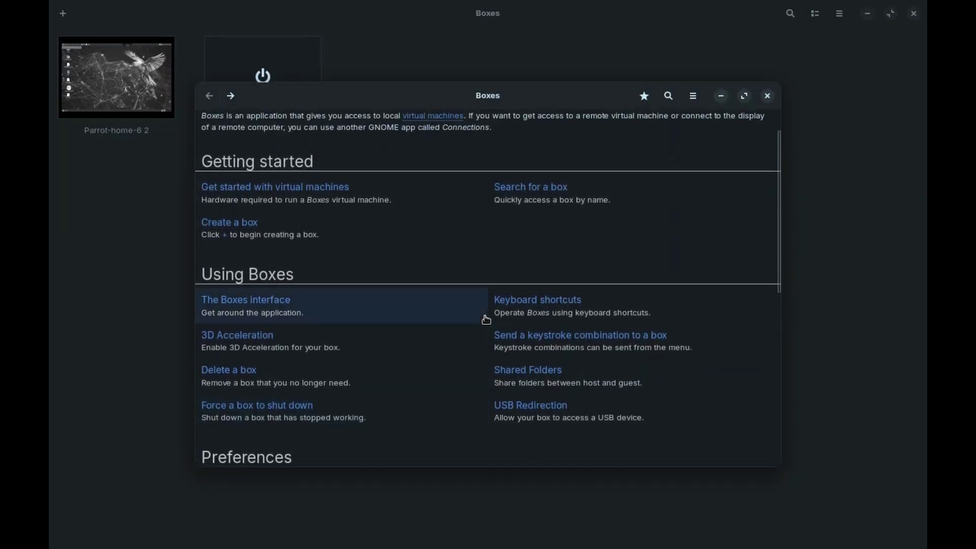
- Close the Boxes help guide window
left_click(767, 96)
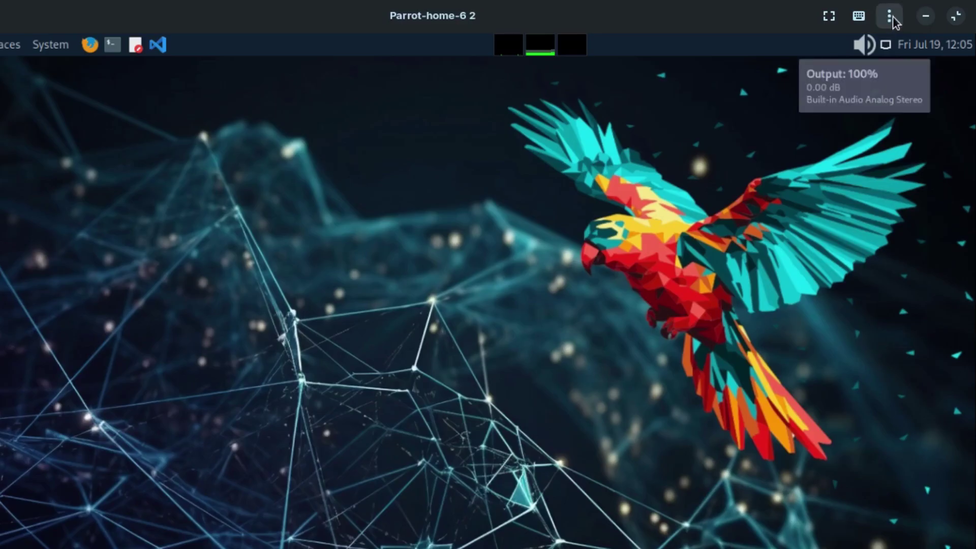
- Send the host file Safe.kdbx into the Parrot-home-6 2 guest with Send File
left_click(890, 16)
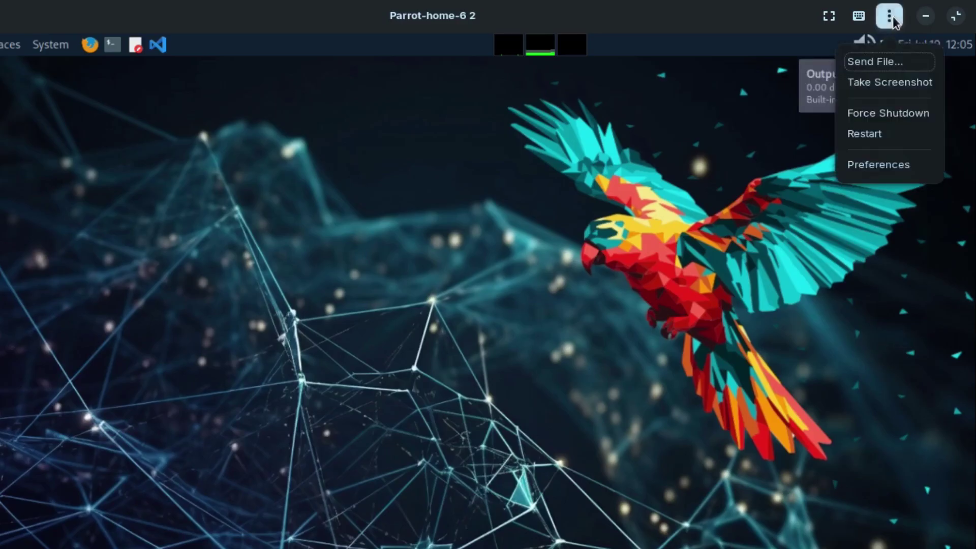
left_click(878, 61)
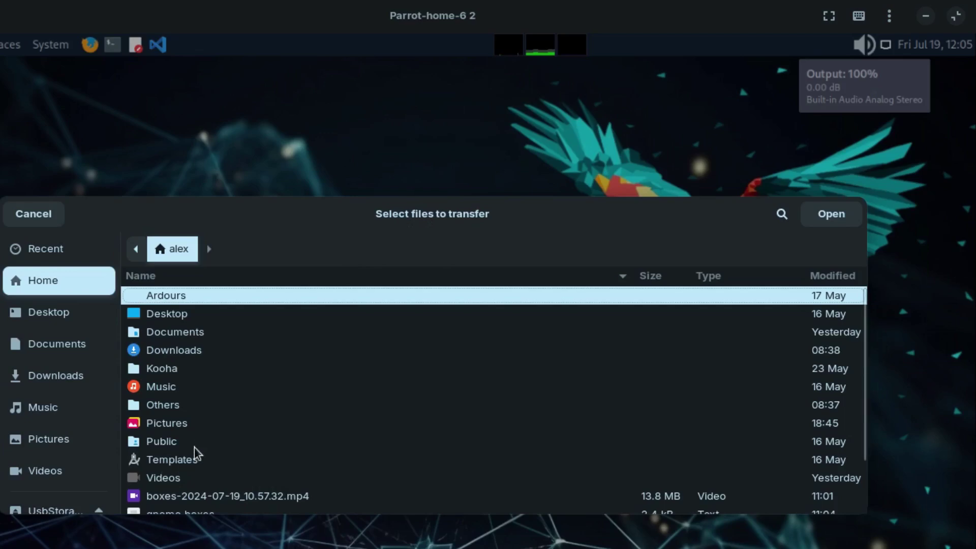
scroll(198, 447, "down", 3)
left_click(171, 506)
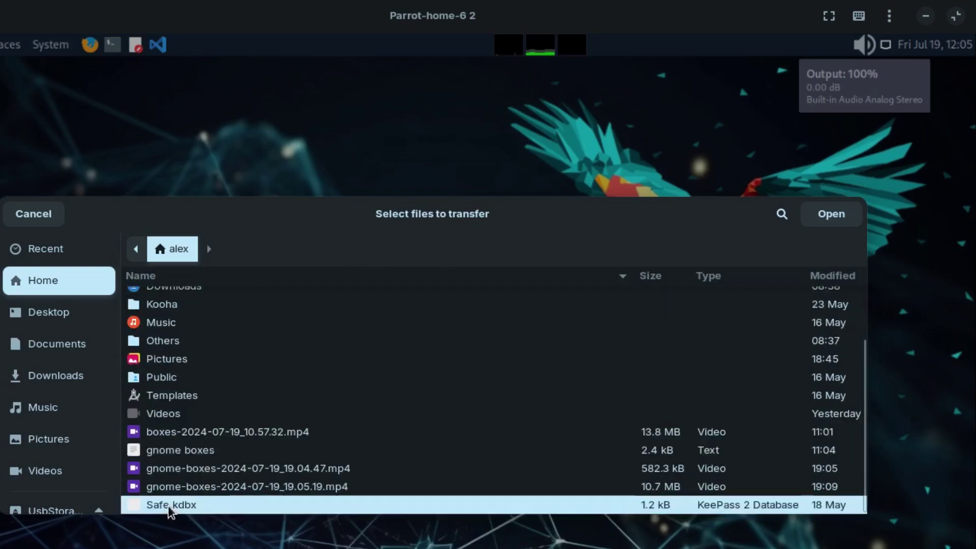
left_click(827, 220)
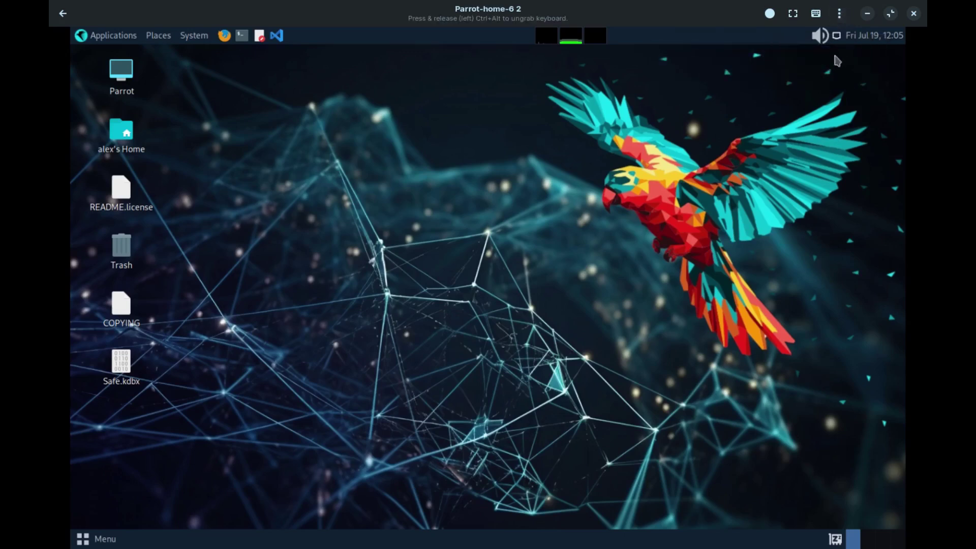
- Take a screenshot of the Parrot box's display and browse the guest's Pictures folder
left_click(839, 15)
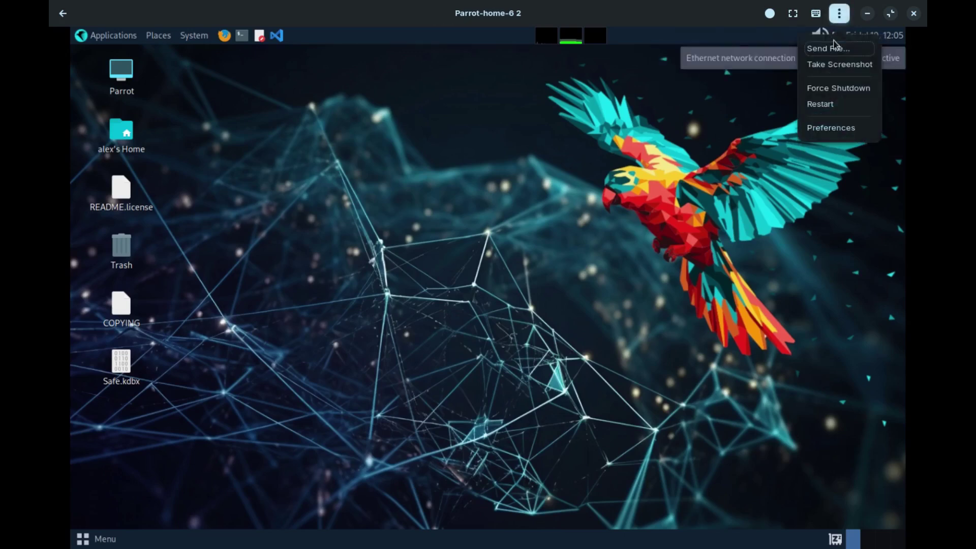
left_click(841, 65)
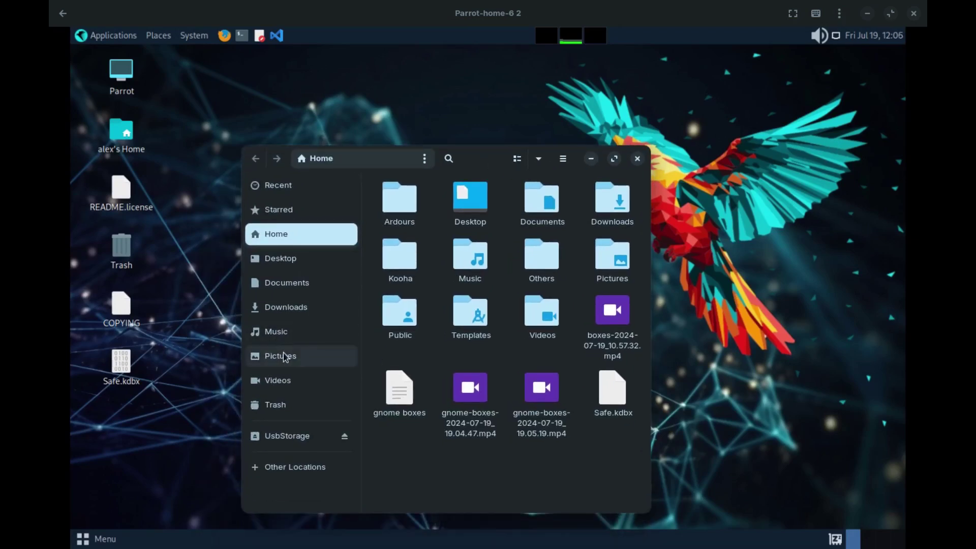
left_click(304, 354)
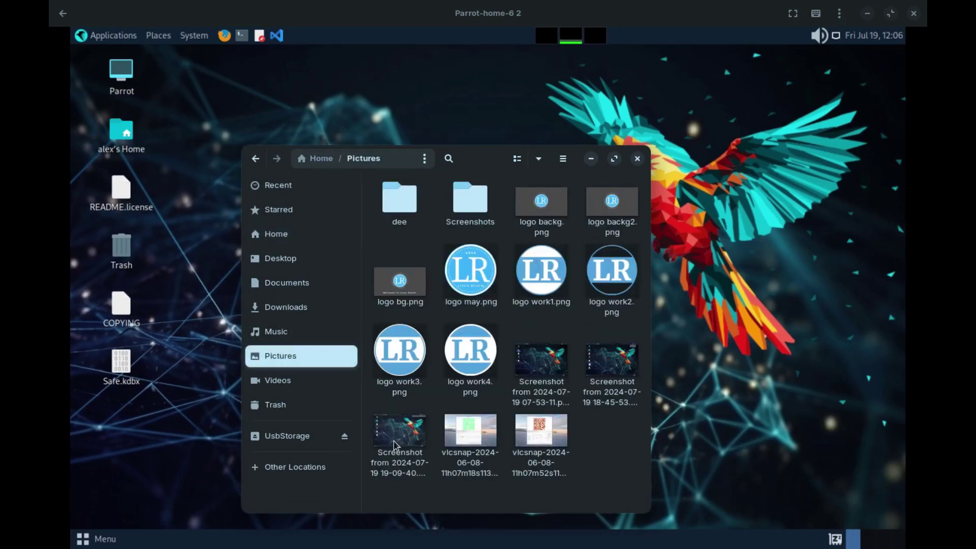
left_click(636, 158)
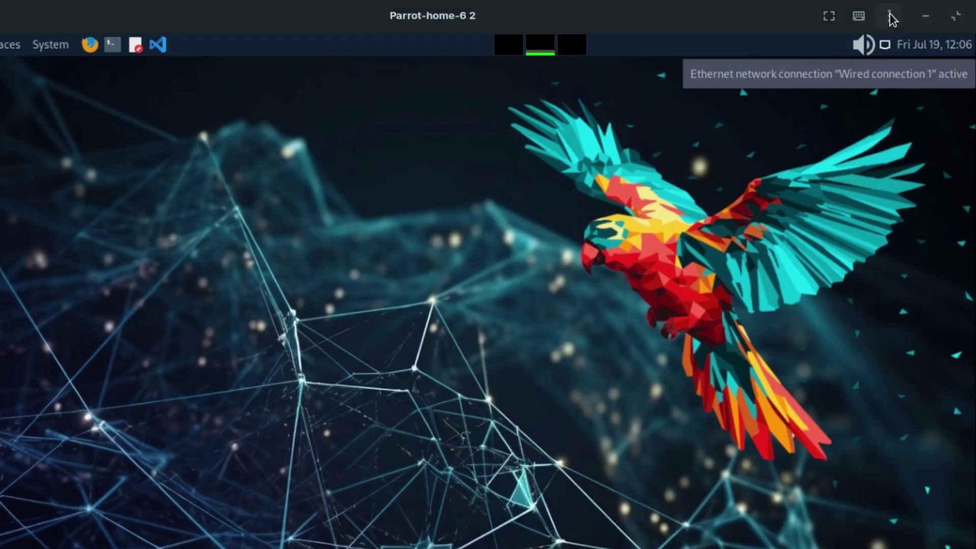
left_click(839, 13)
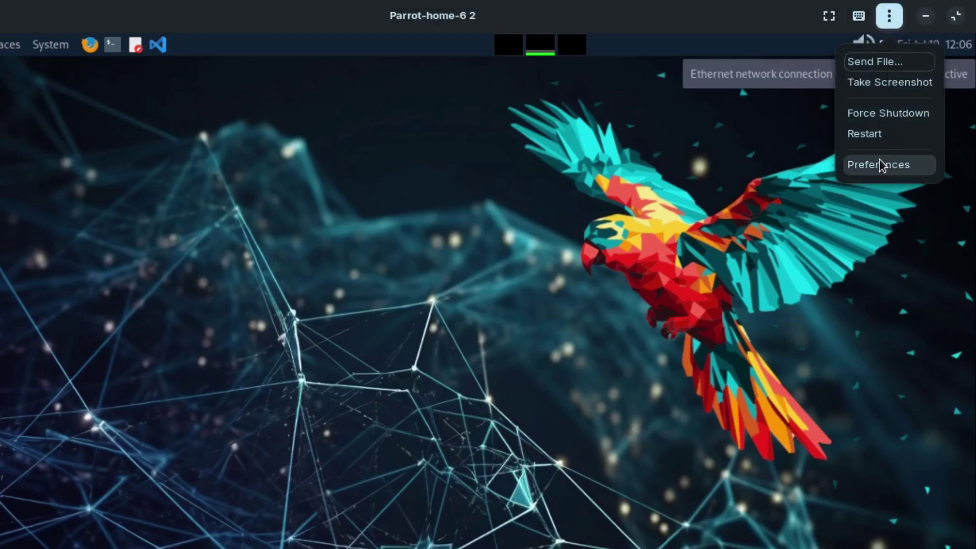
- Set the Parrot-home-6 2 box's CPU count to 4 in its Resources preferences
left_click(867, 164)
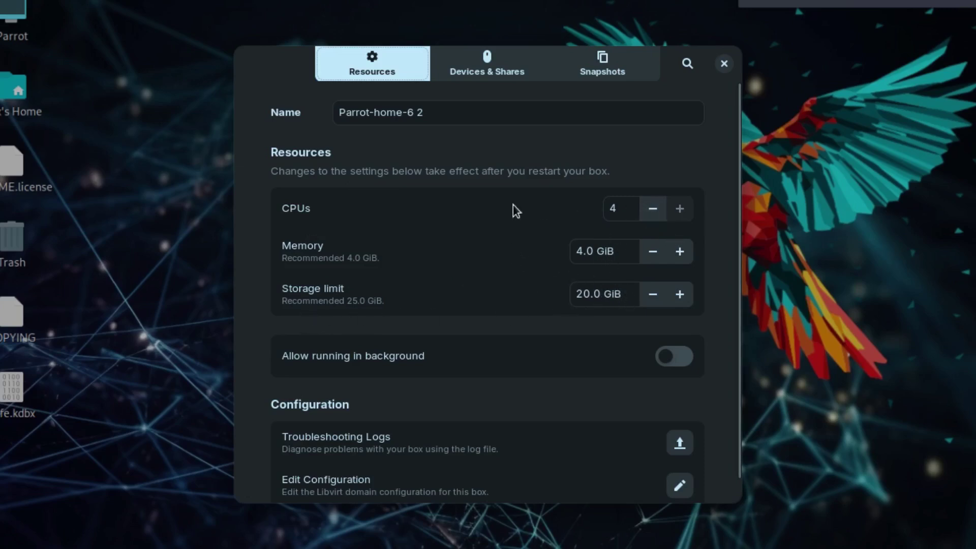
left_click(652, 210)
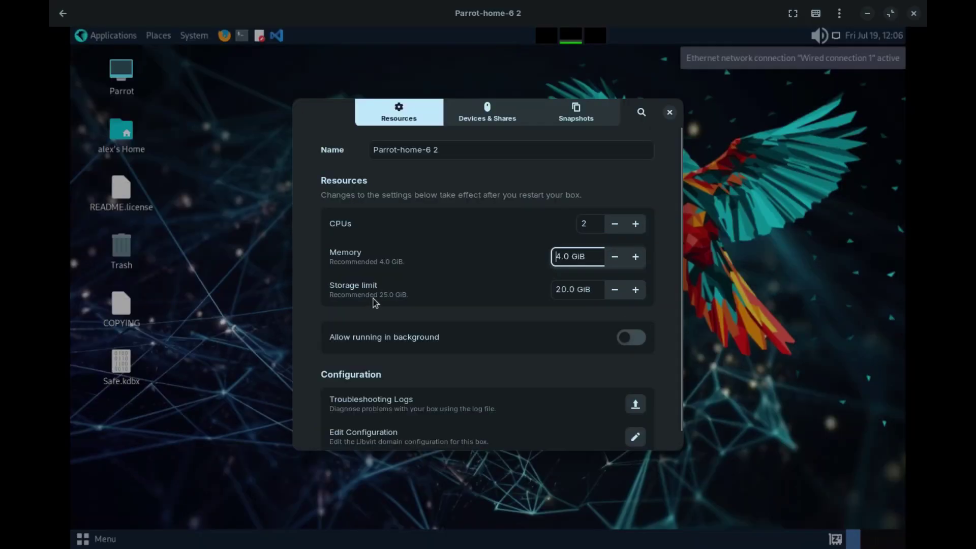
left_click(619, 296)
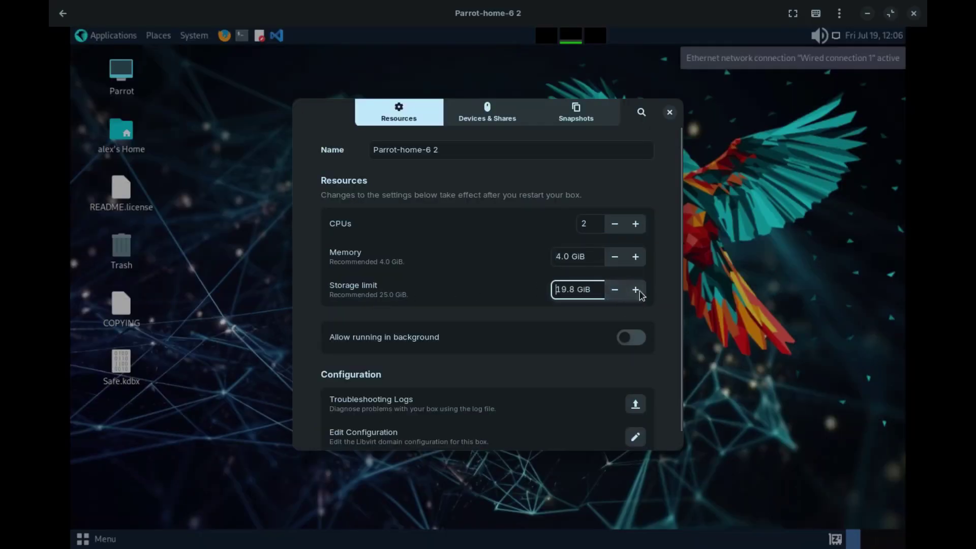
left_click(635, 224)
left_click(636, 224)
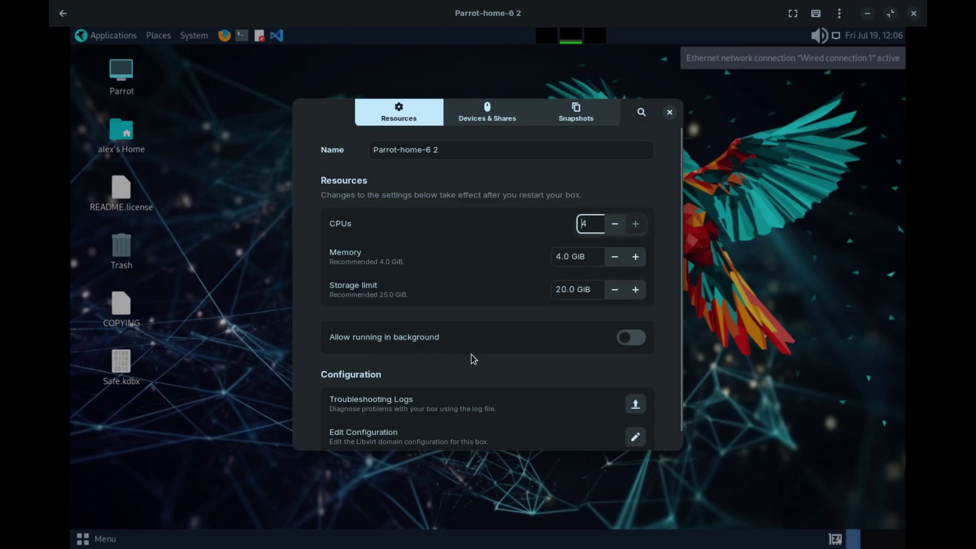
scroll(472, 356, "down", 1)
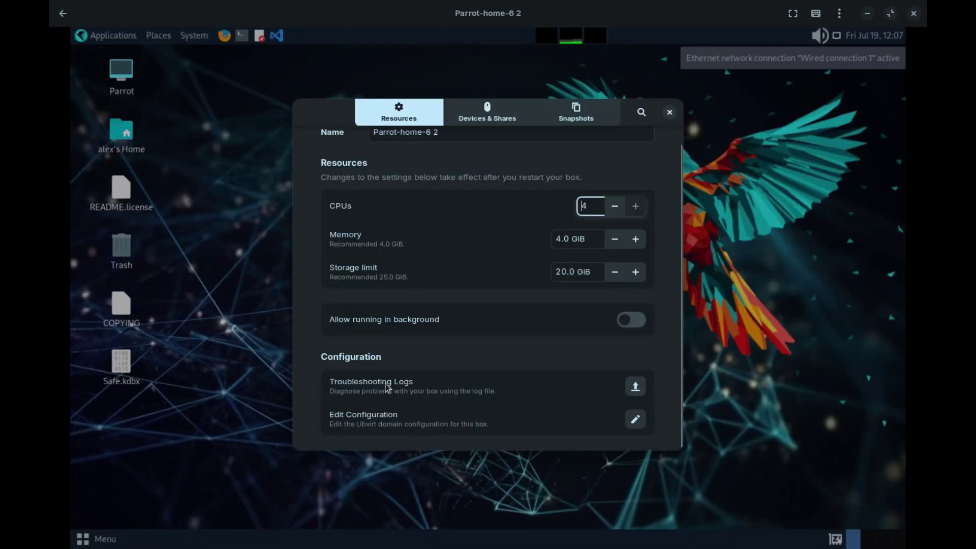
left_click(636, 387)
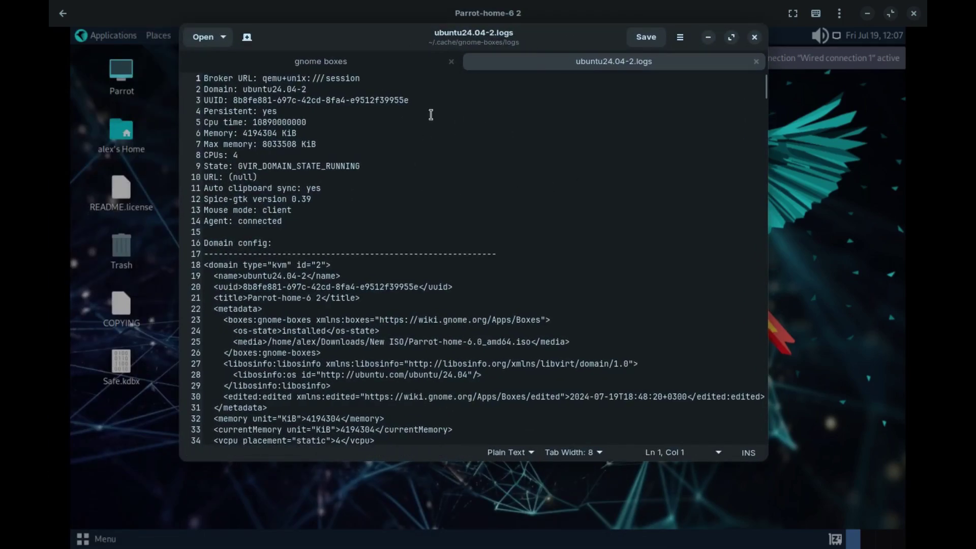
scroll(364, 157, "down", 2)
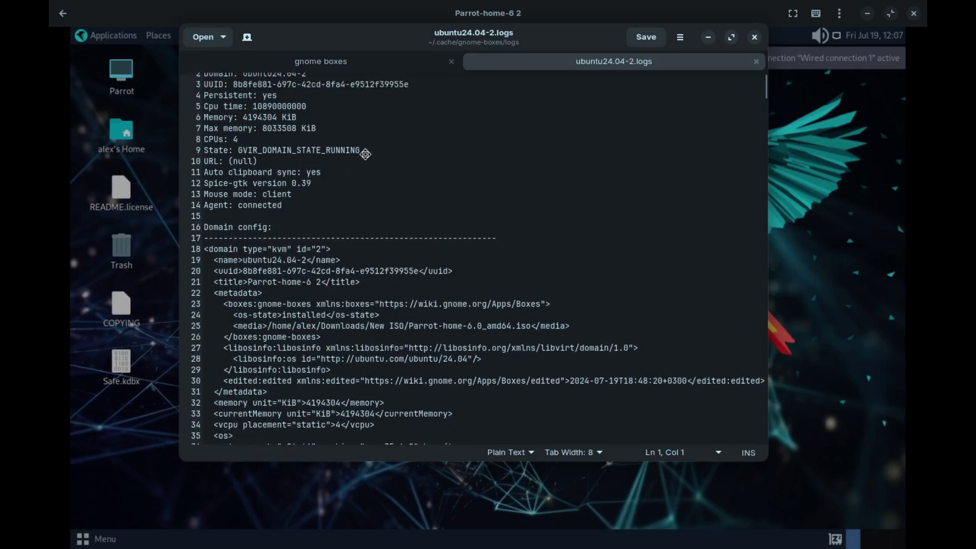
scroll(365, 173, "up", 2)
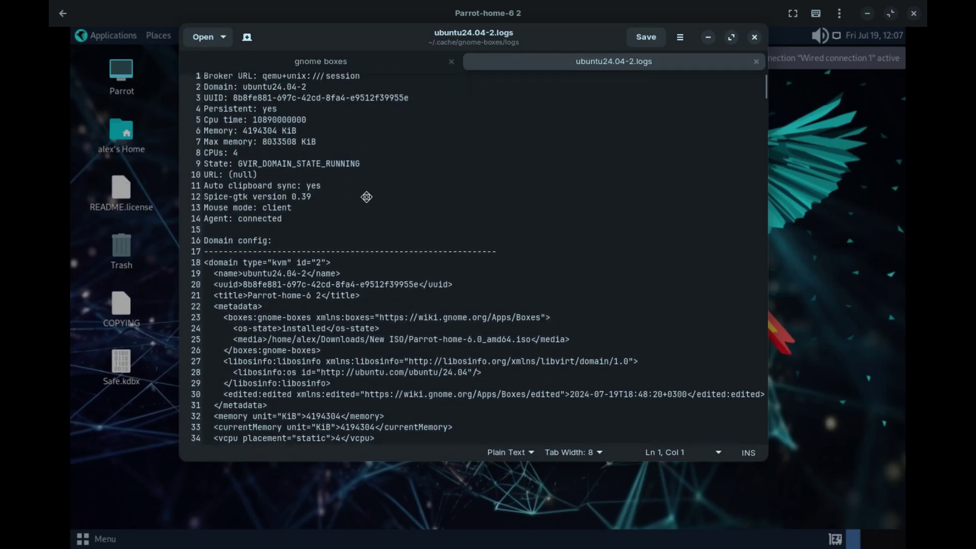
scroll(366, 196, "down", 2)
scroll(366, 197, "down", 20)
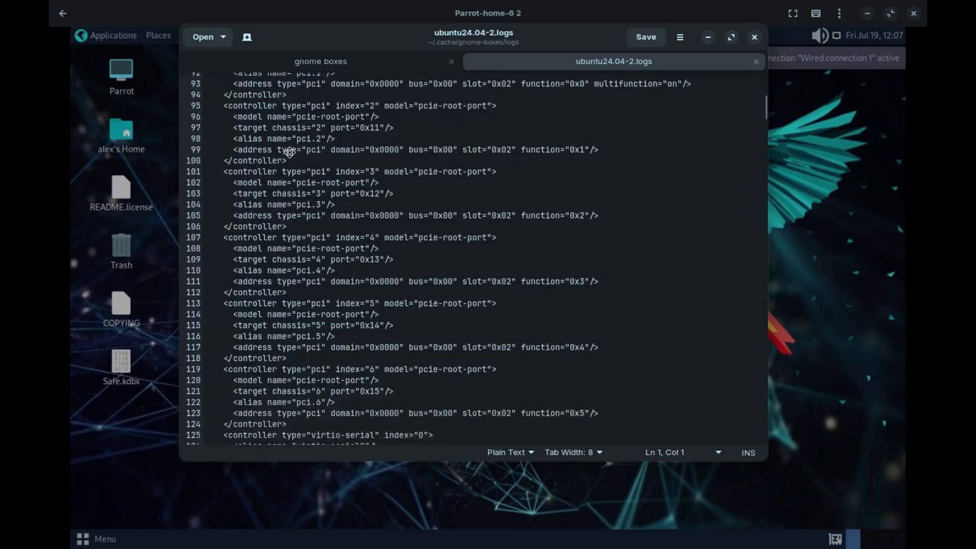
scroll(295, 155, "down", 20)
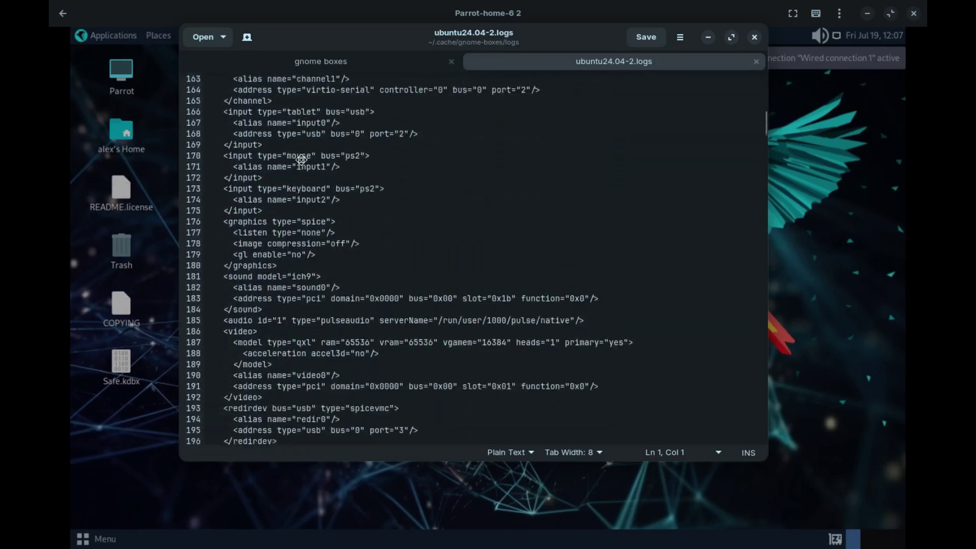
scroll(302, 159, "down", 20)
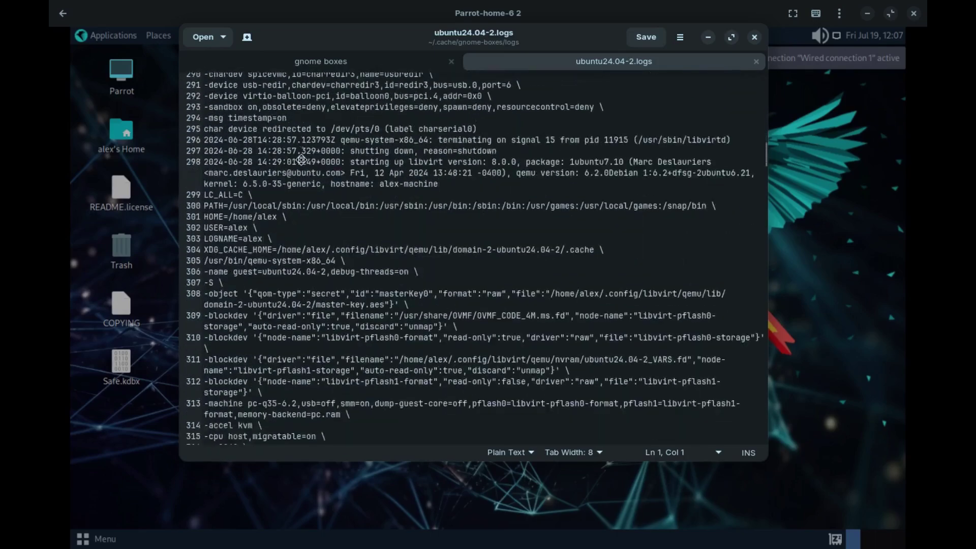
scroll(305, 162, "down", 1)
key("ctrl+q")
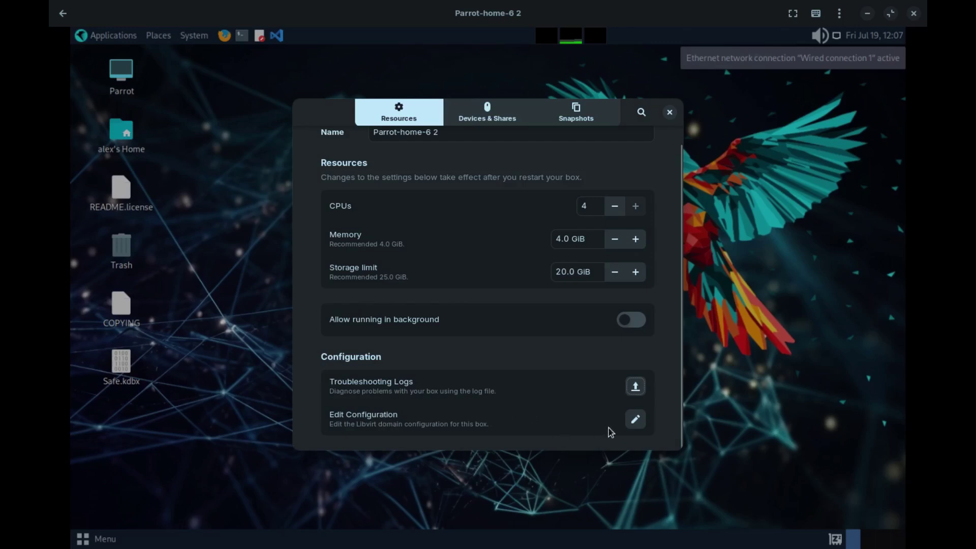
- Create a recovery snapshot and browse the box's XML configuration draft without saving changes
left_click(636, 420)
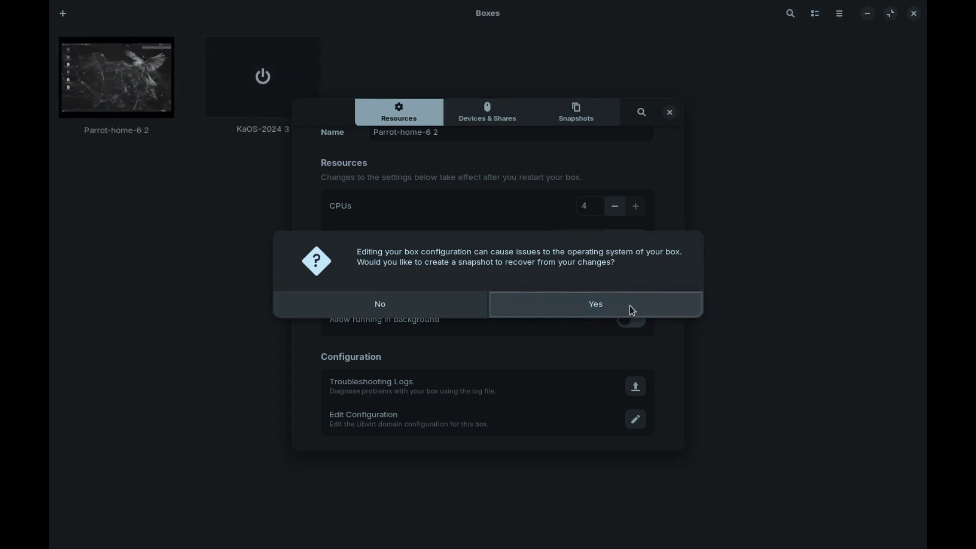
left_click(631, 305)
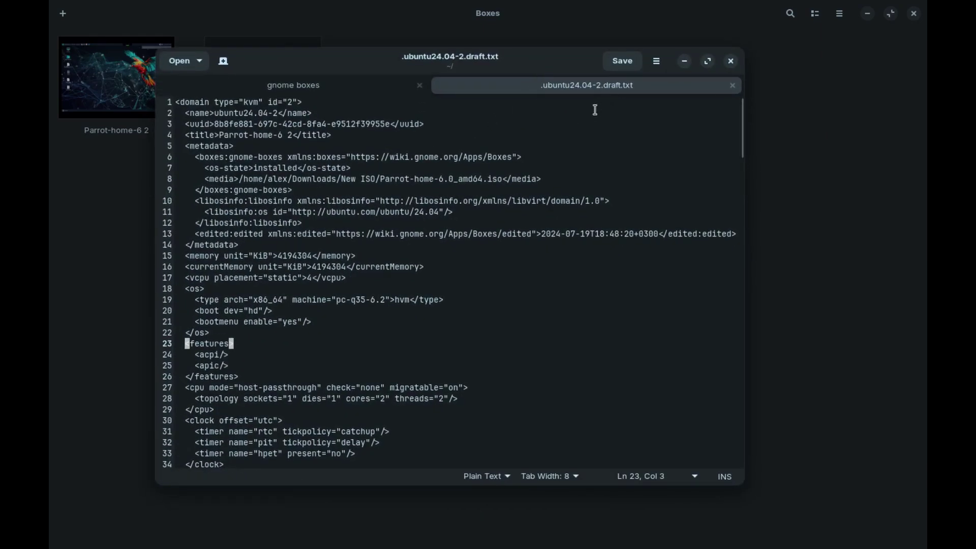
left_click_drag(347, 212, 419, 212)
scroll(359, 246, "down", 20)
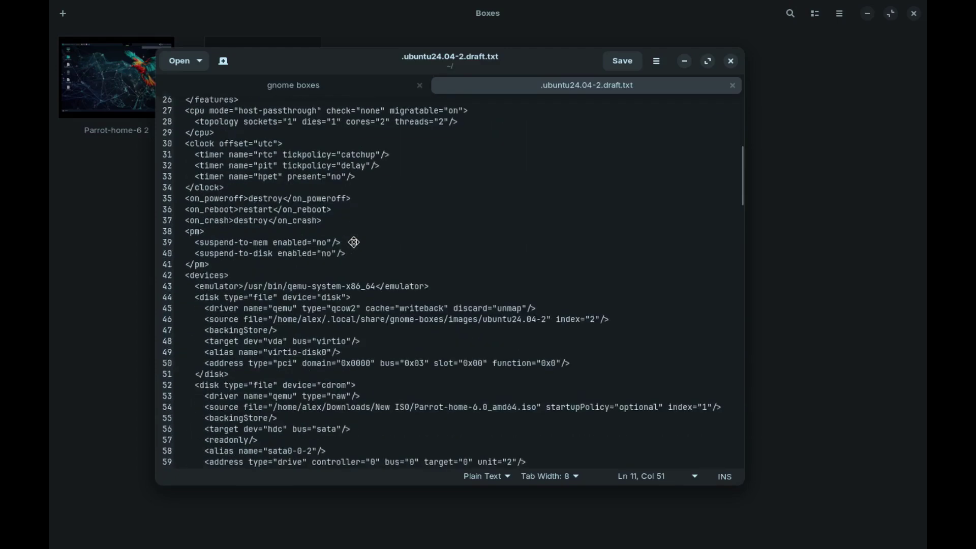
scroll(354, 242, "down", 20)
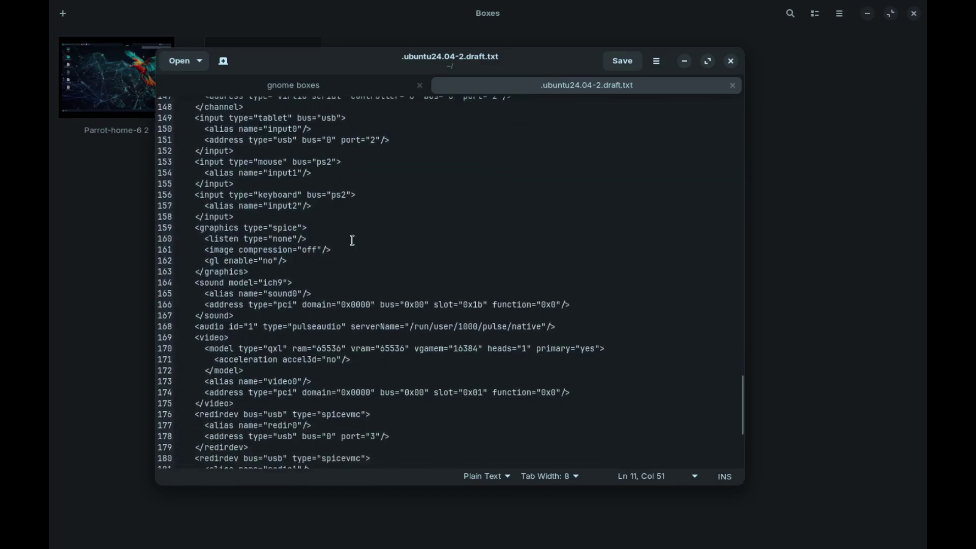
scroll(352, 240, "up", 5)
scroll(353, 240, "up", 12)
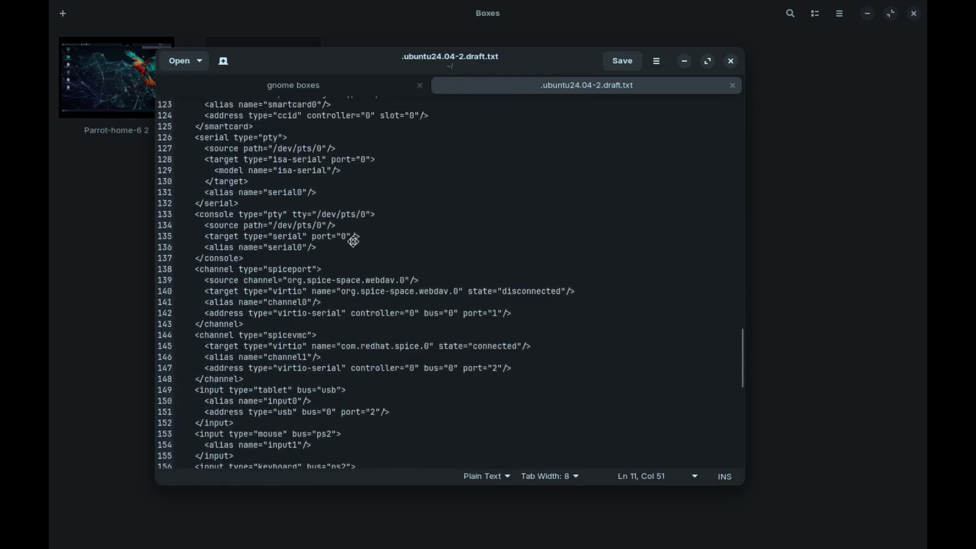
key("alt+Tab")
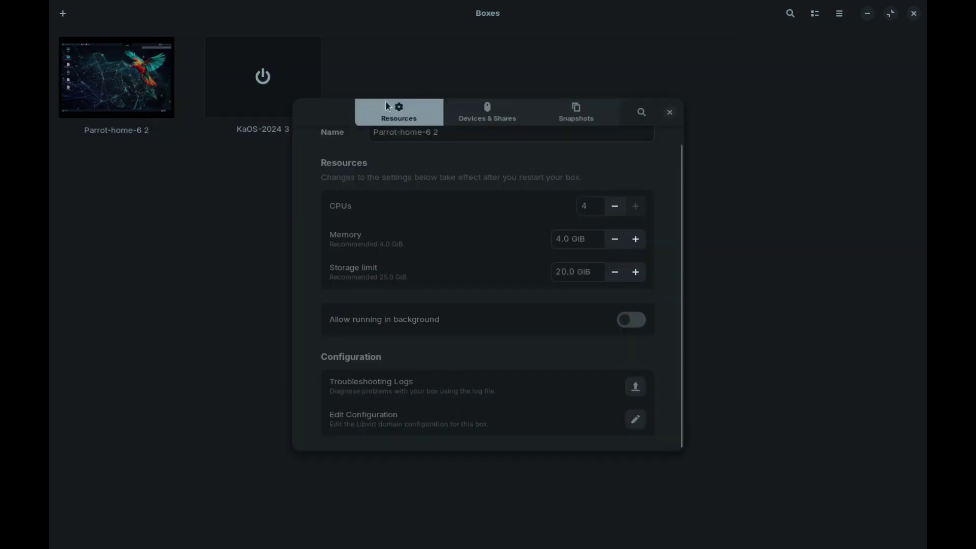
- Open the Parrot-home-6 2 box and view its Devices & Shares page with four USB devices
left_click(489, 116)
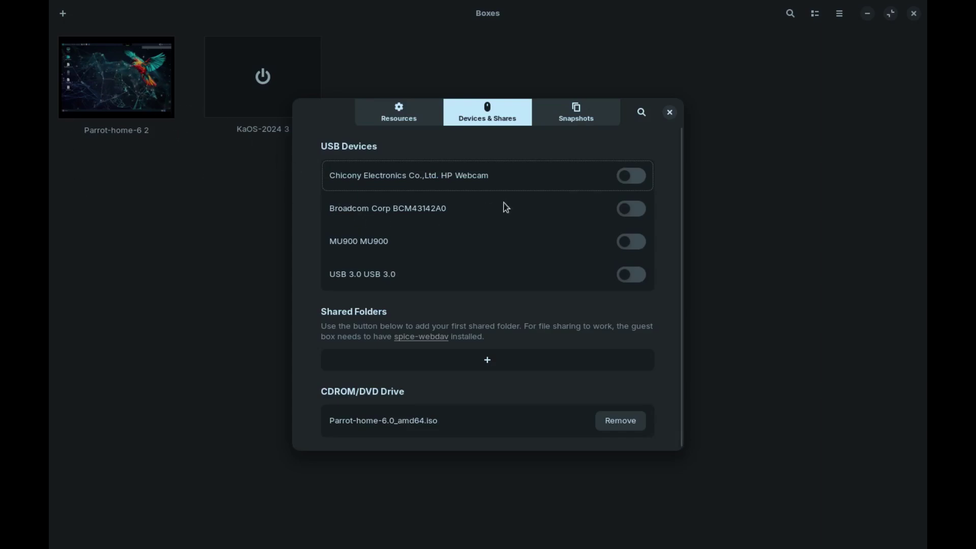
left_click(669, 112)
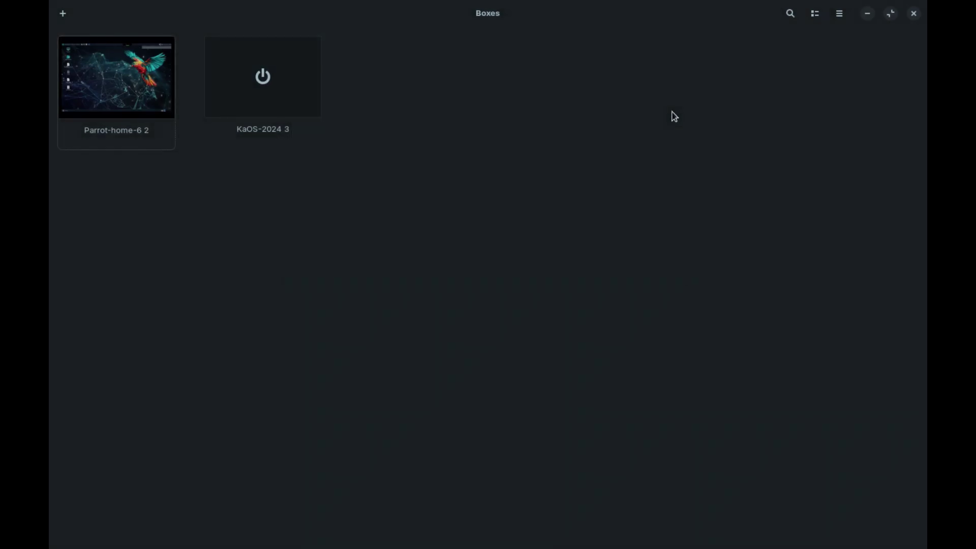
left_click(128, 95)
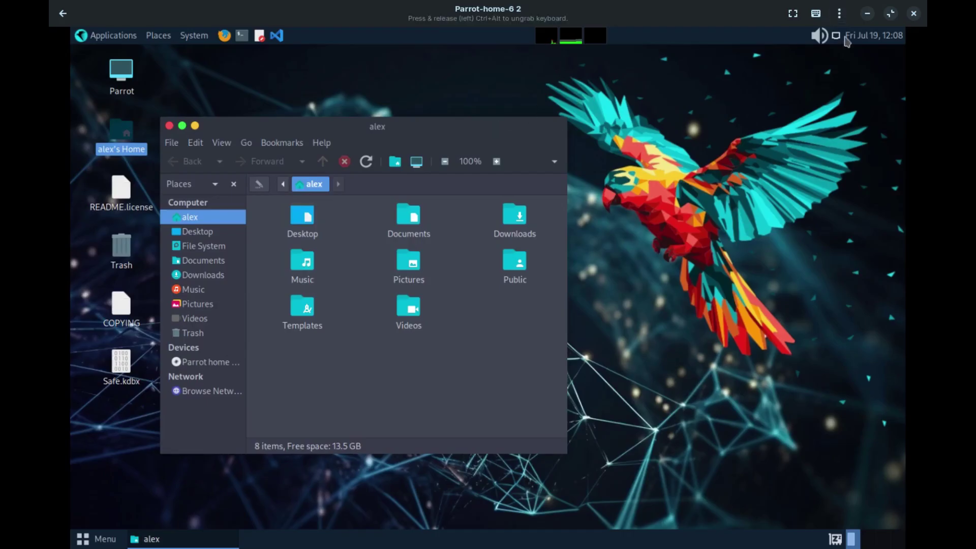
left_click(839, 13)
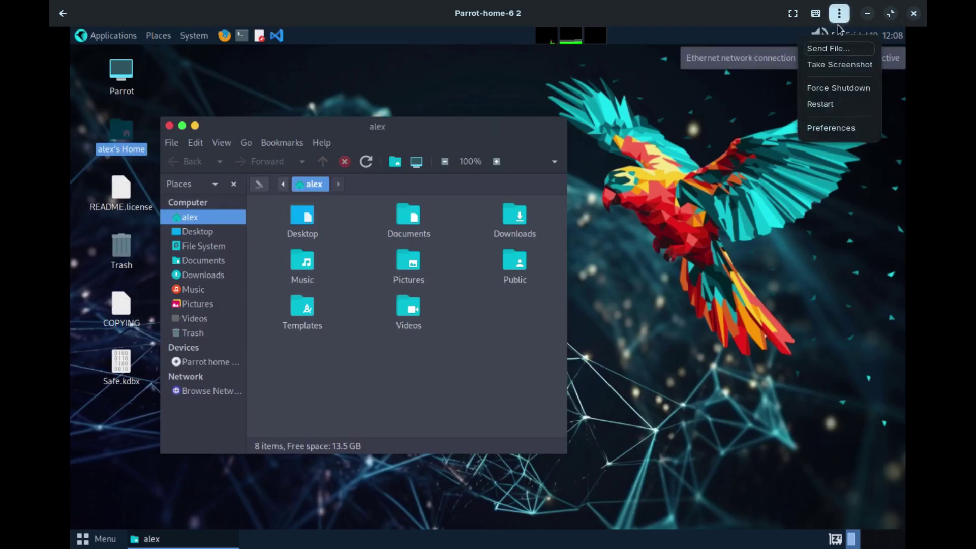
left_click(832, 129)
left_click(486, 112)
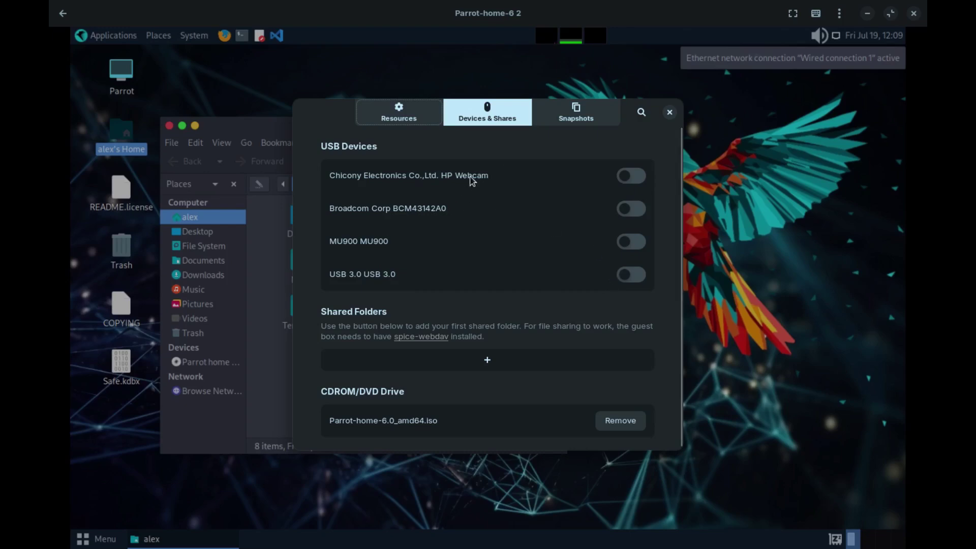
- Redirect the HP Webcam, Broadcom Bluetooth adapter and USB 3.0 storage to the Parrot box
left_click(633, 178)
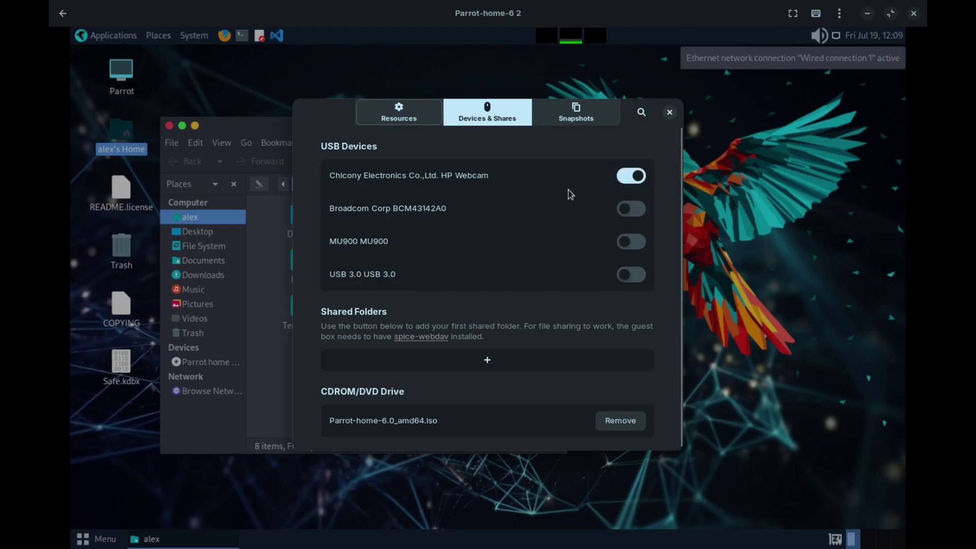
left_click(642, 212)
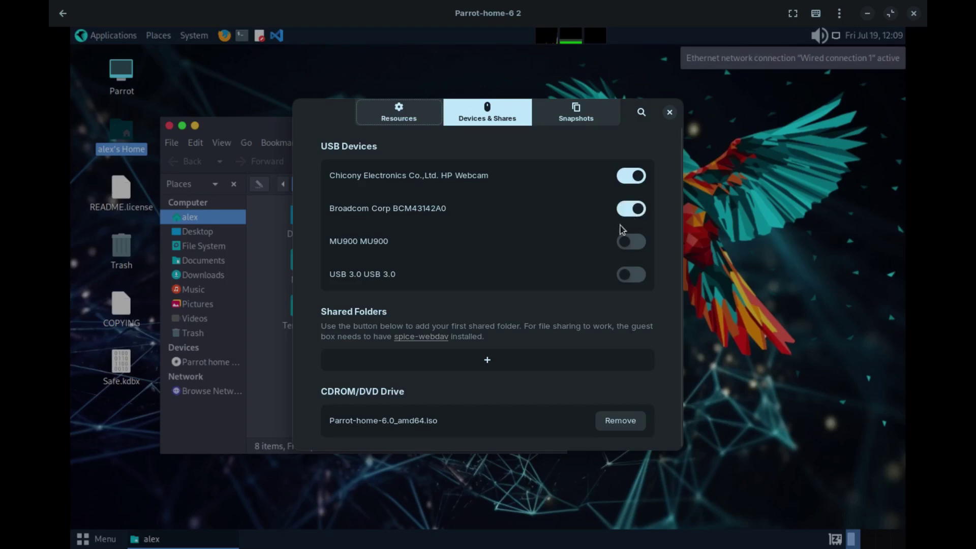
left_click(641, 277)
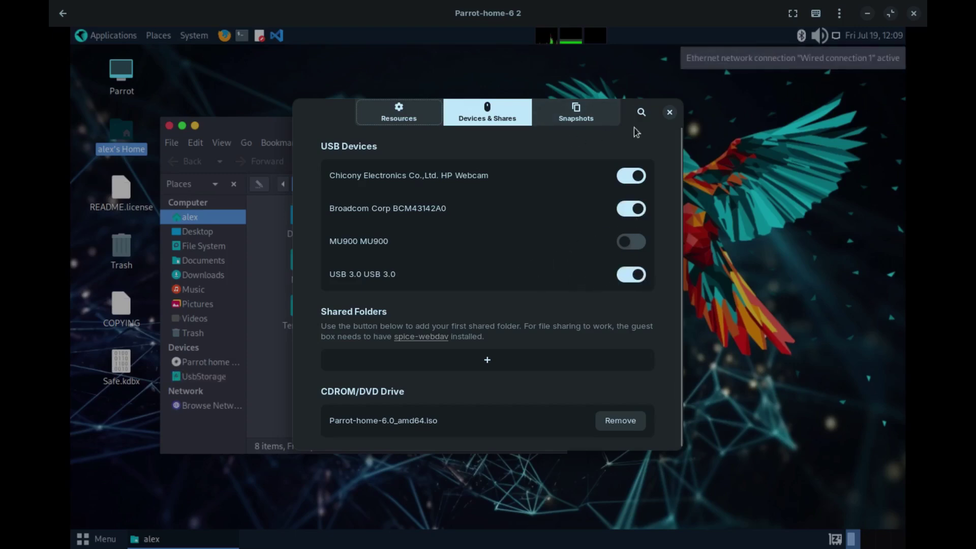
left_click(669, 112)
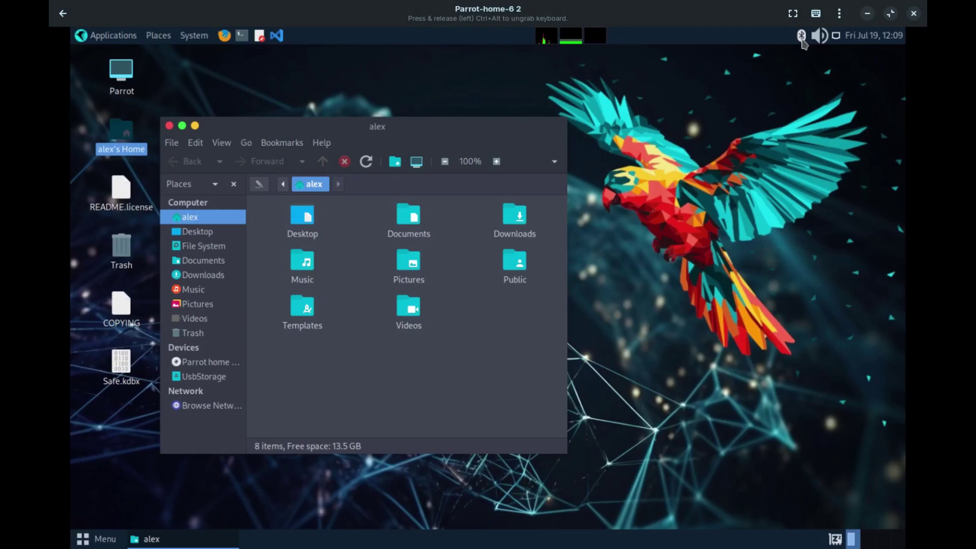
- Check the guest's Bluetooth Devices list, selecting the Redmi Note 11 Pro phone, then close it
left_click(802, 40)
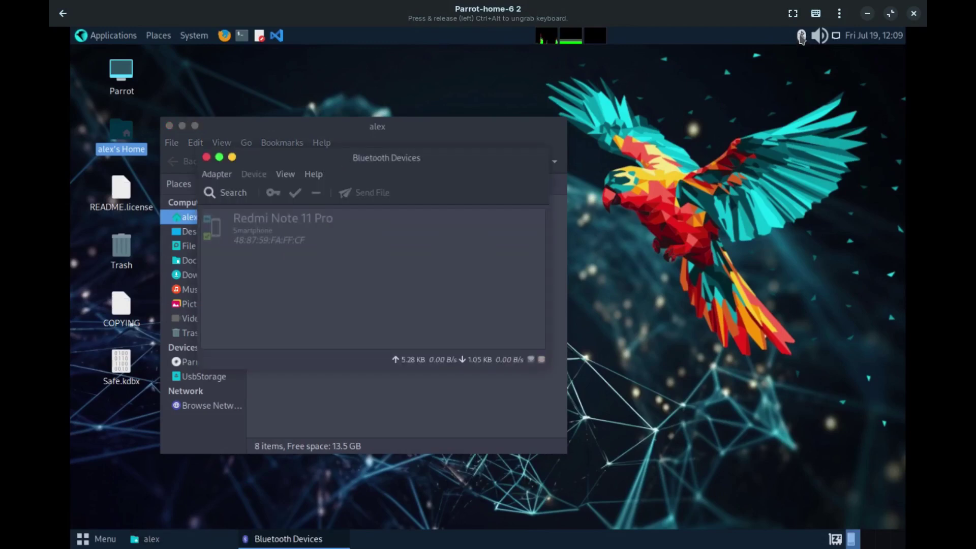
left_click_drag(395, 162, 537, 155)
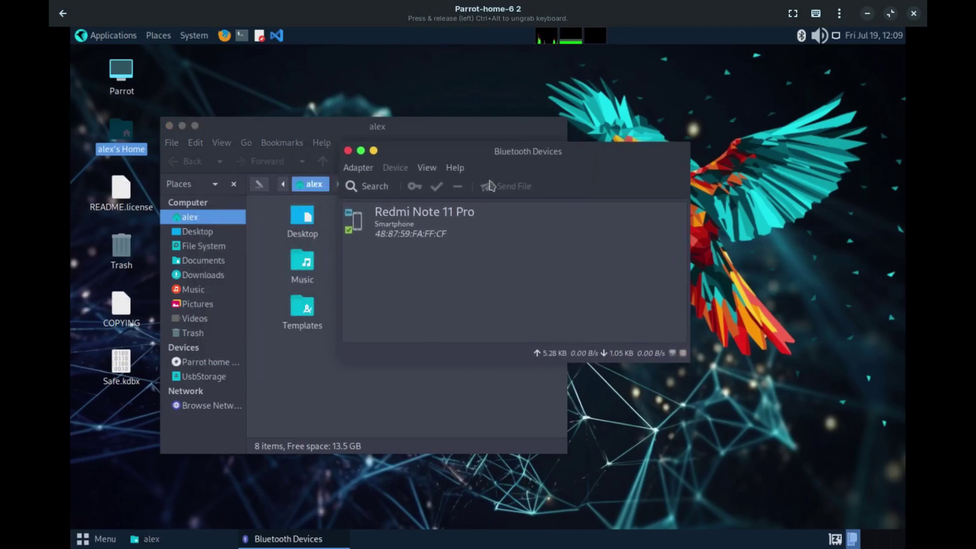
left_click(441, 228)
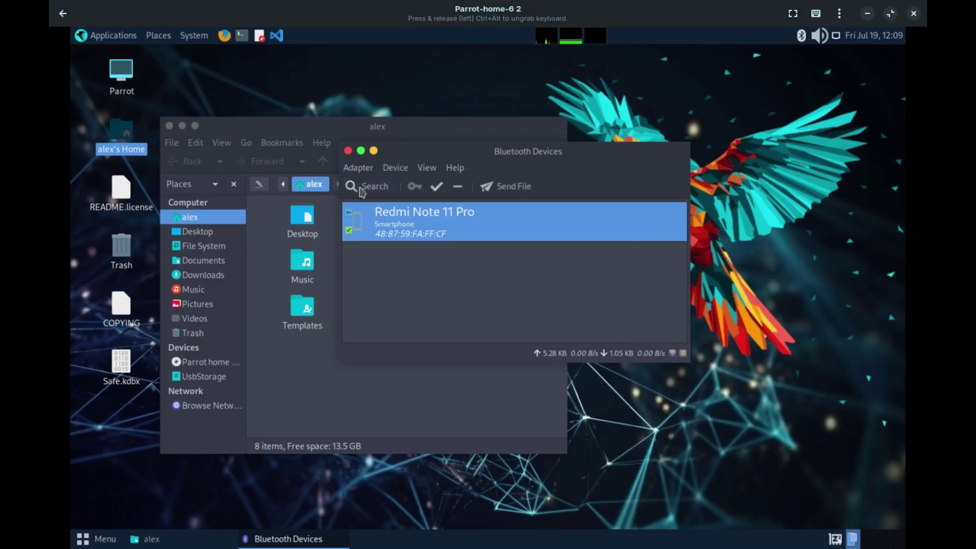
left_click_drag(562, 153, 598, 178)
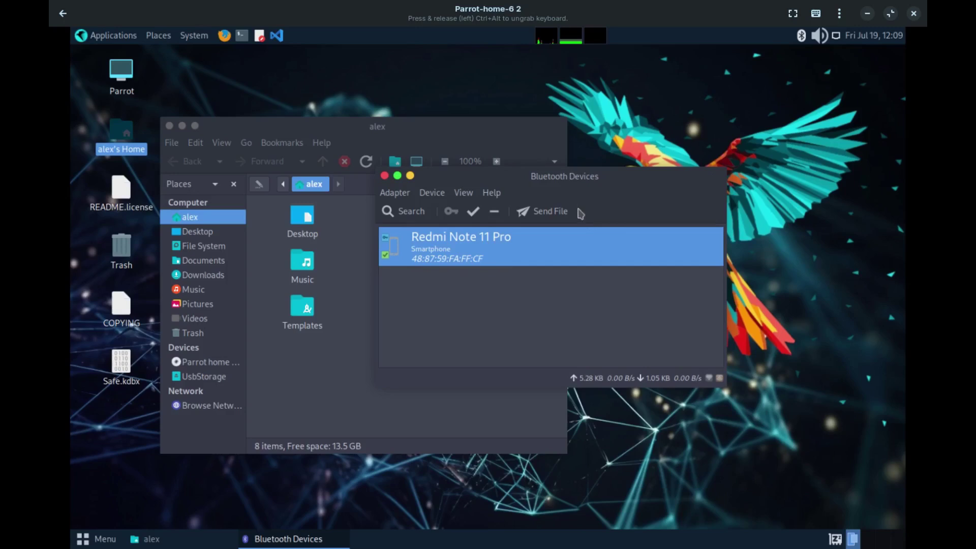
left_click(384, 176)
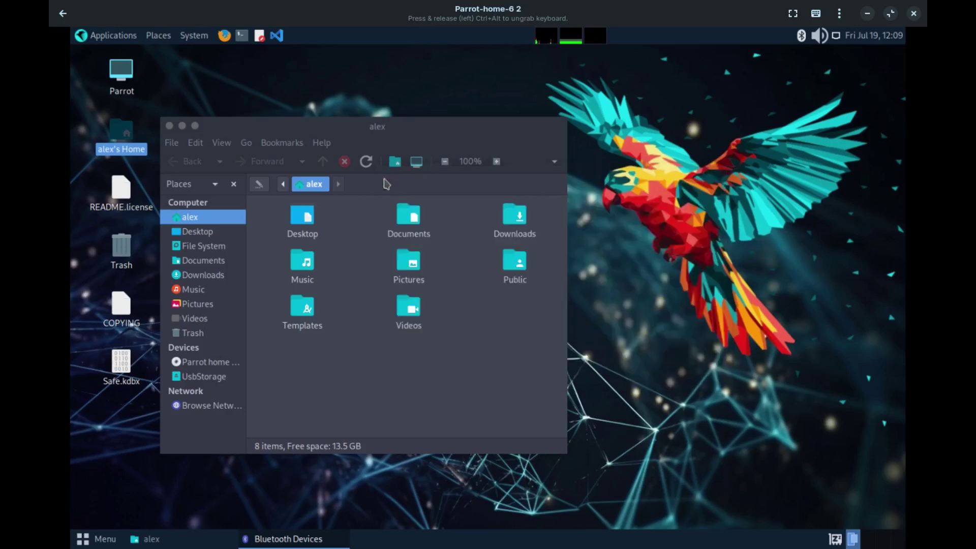
- Launch Cheese in the guest to test the webcam, then open the UsbStorage drive in Files
left_click(95, 39)
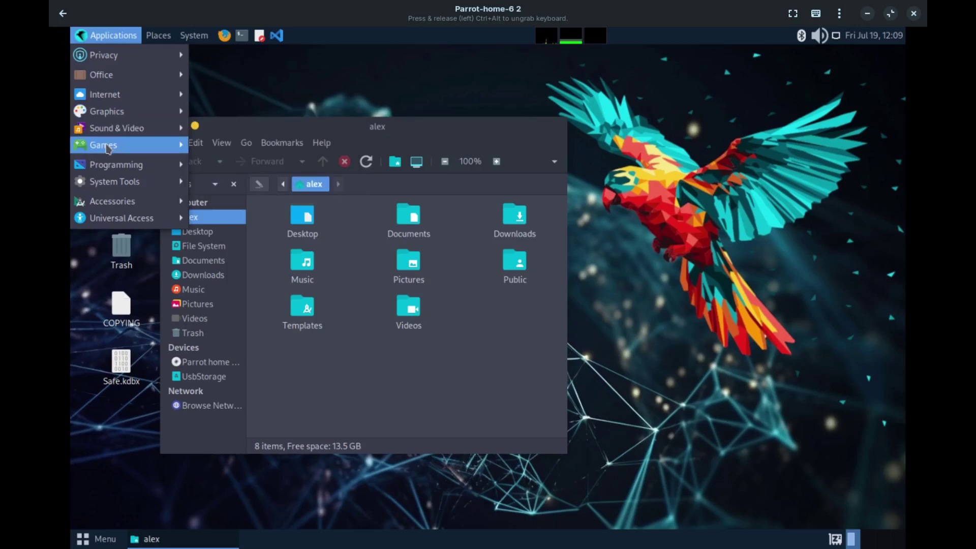
mouse_move(155, 128)
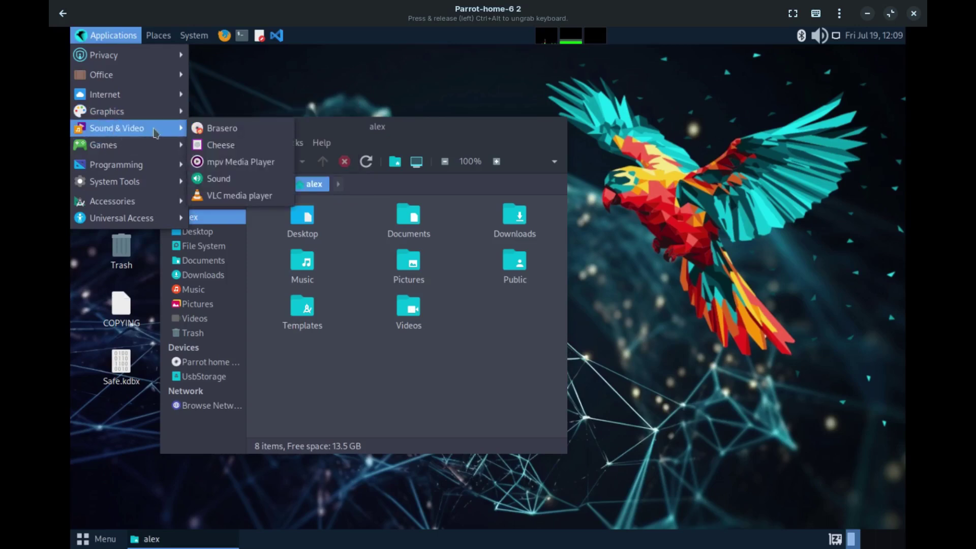
left_click(221, 147)
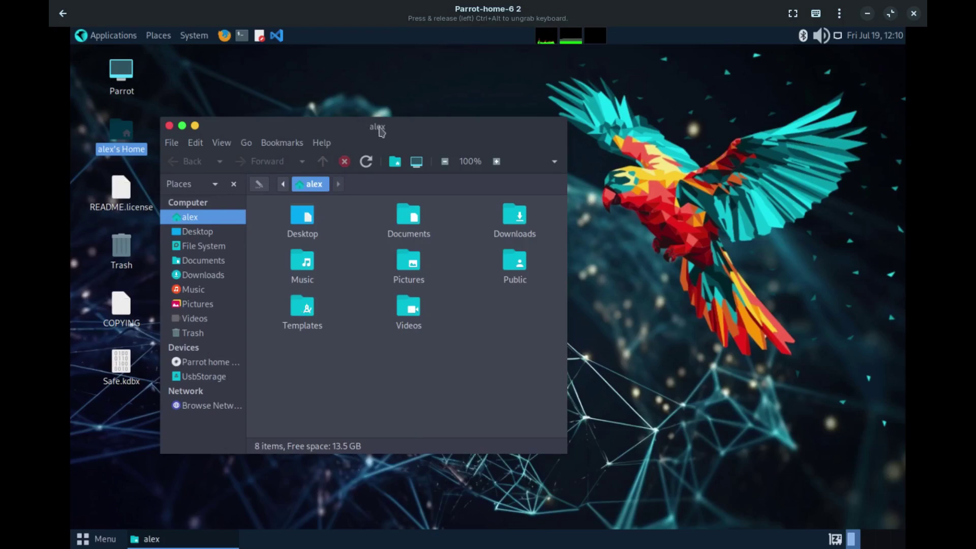
left_click_drag(410, 119, 516, 112)
left_click(312, 369)
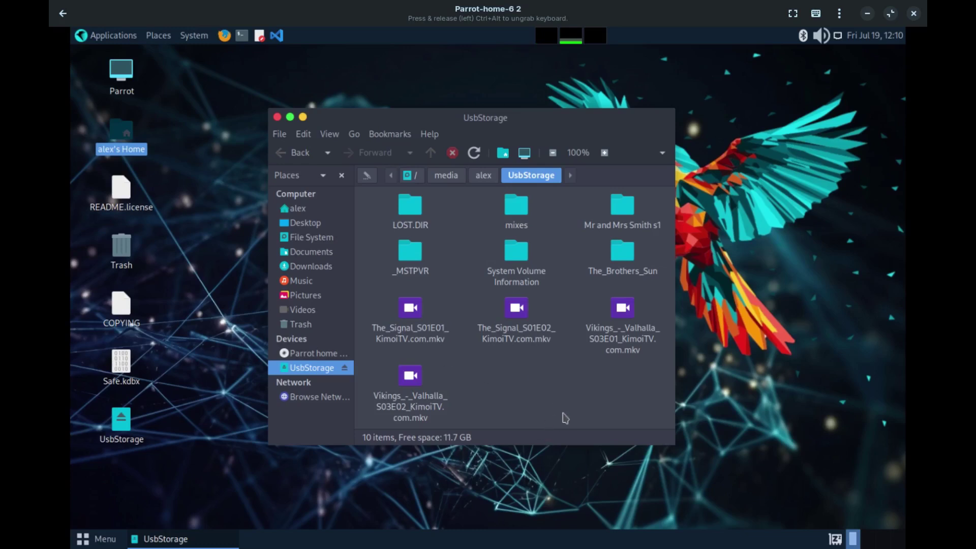
- Bring up the Parrot box's preferences on the Devices & Shares page
left_click(277, 117)
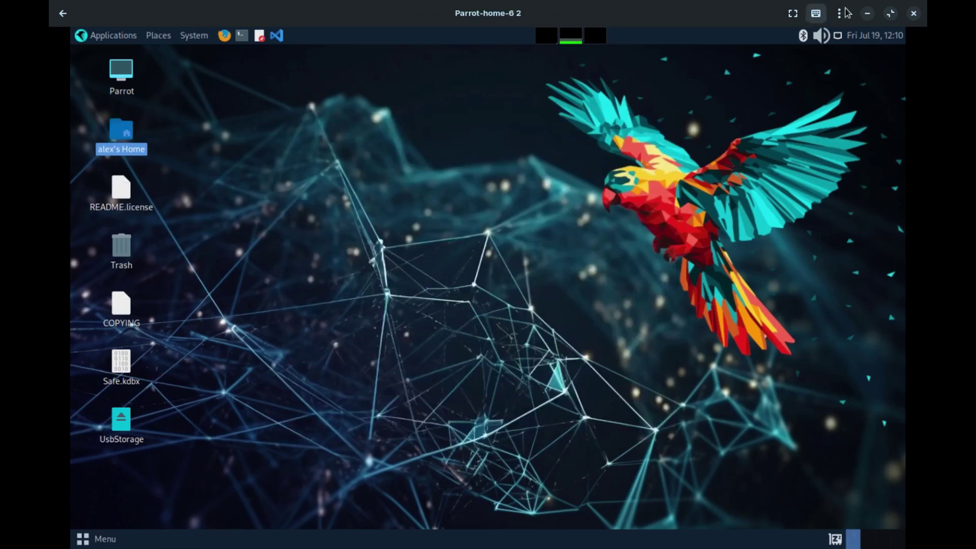
left_click(839, 13)
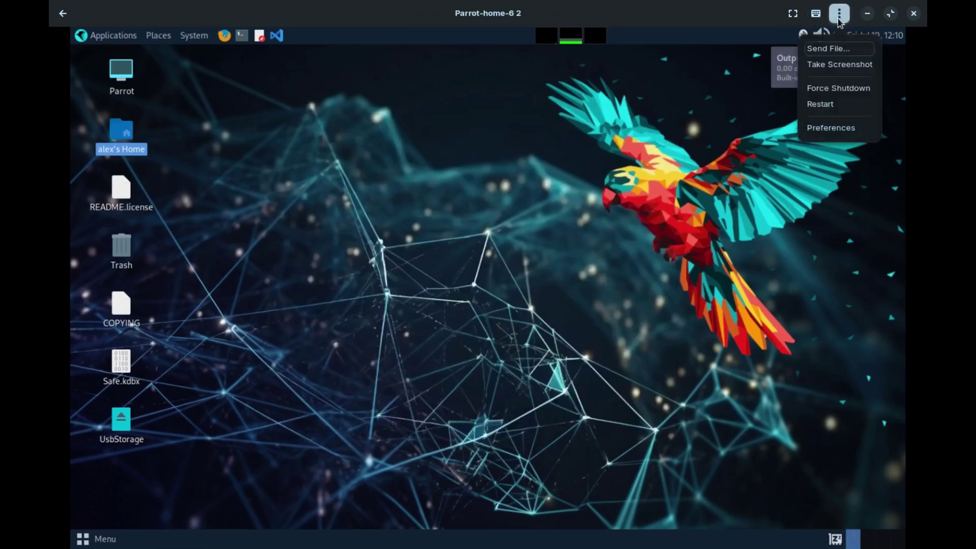
left_click(822, 129)
left_click(488, 112)
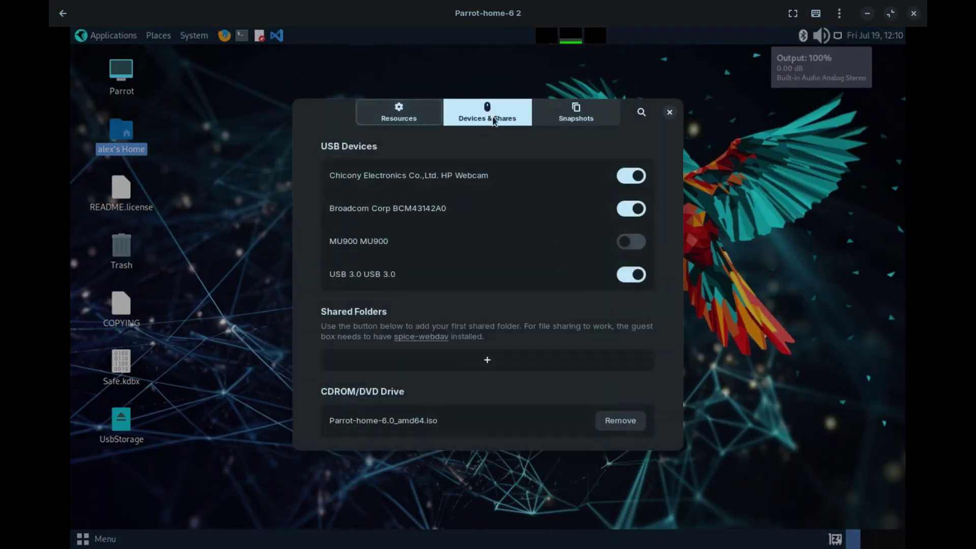
- Disconnect HP Webcam, Broadcom BCM43142A0 and USB 3.0 storage, then view the snapshot list
left_click(623, 176)
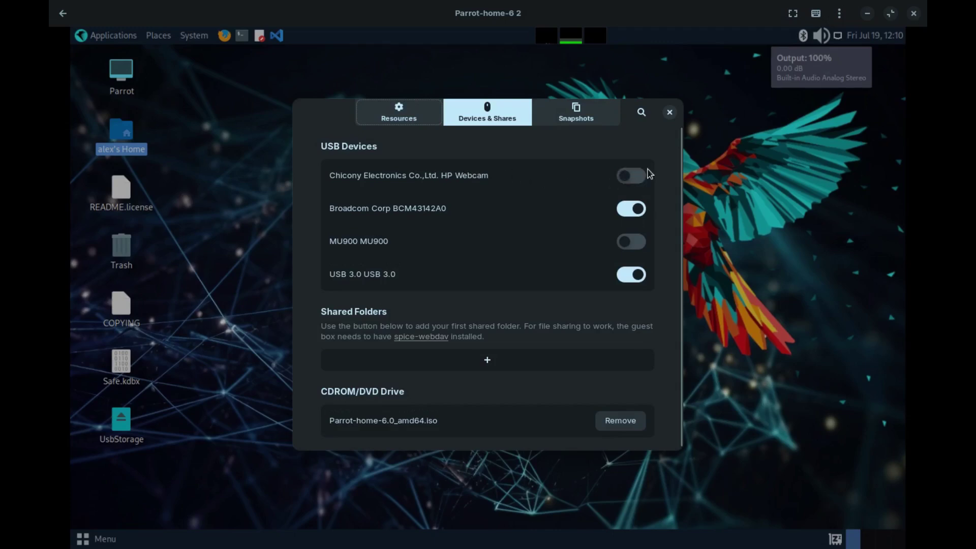
left_click(625, 209)
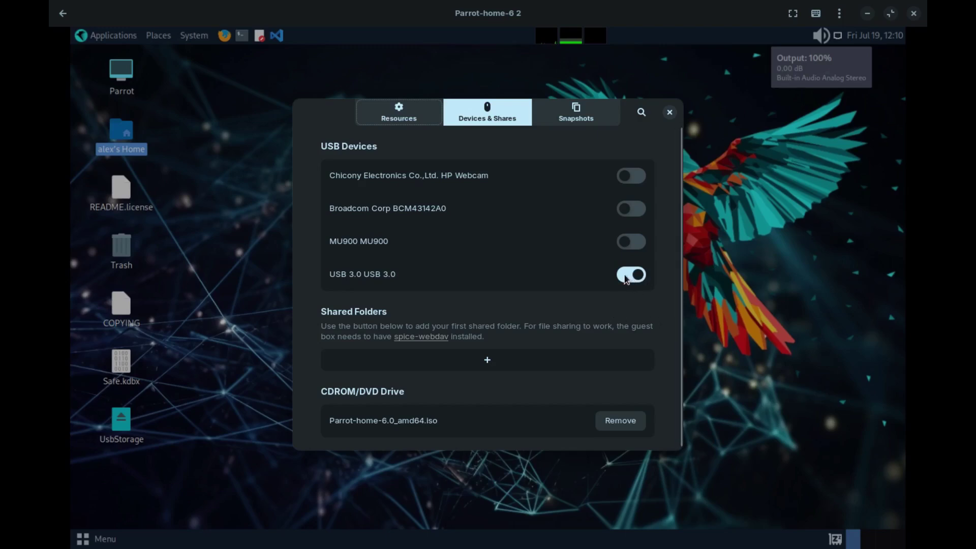
left_click(625, 277)
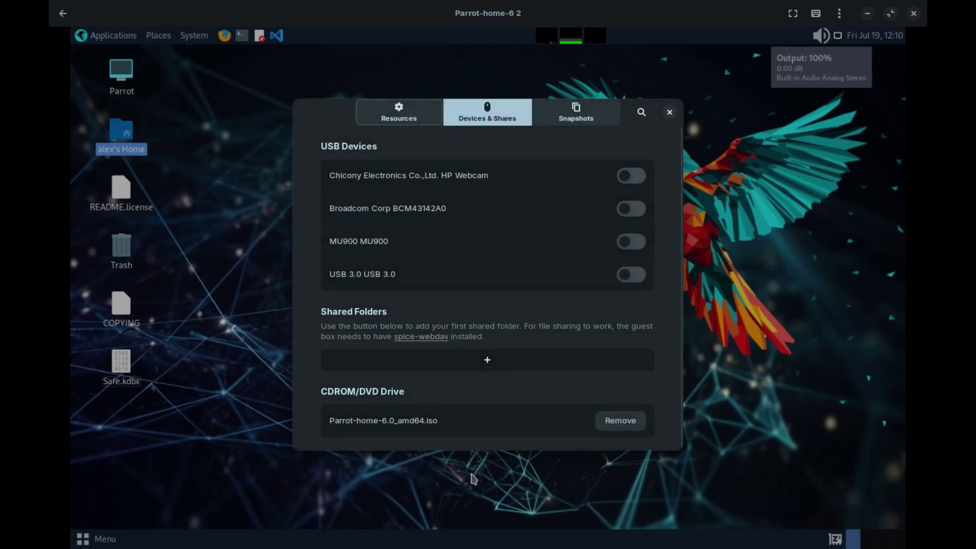
left_click(580, 110)
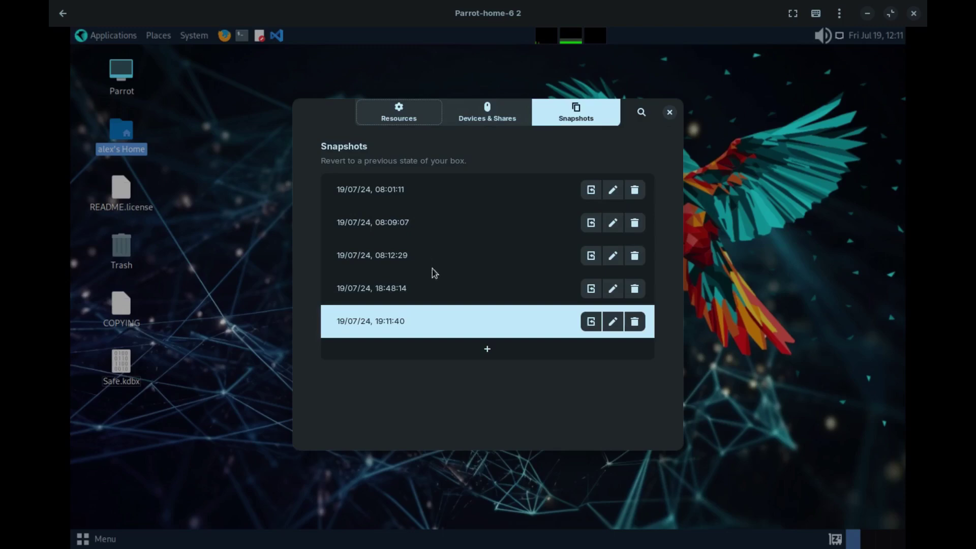
- Delete the 08:01:11, 08:09:07 and 08:12:29 snapshots
left_click(634, 190)
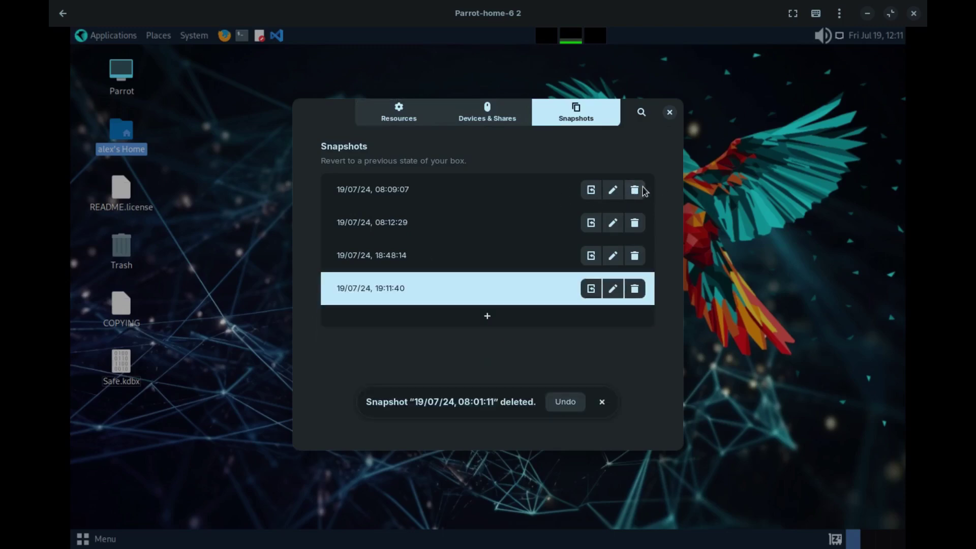
left_click(634, 190)
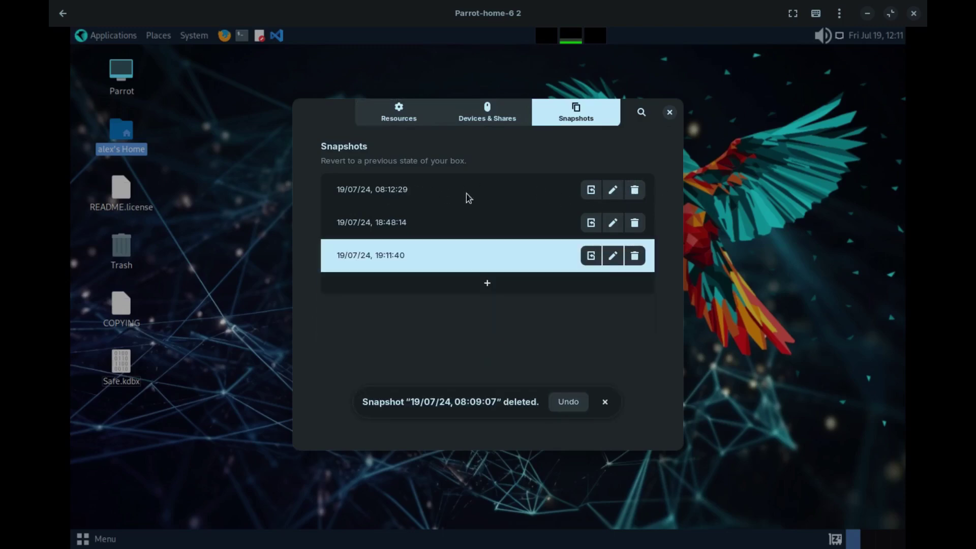
left_click(635, 190)
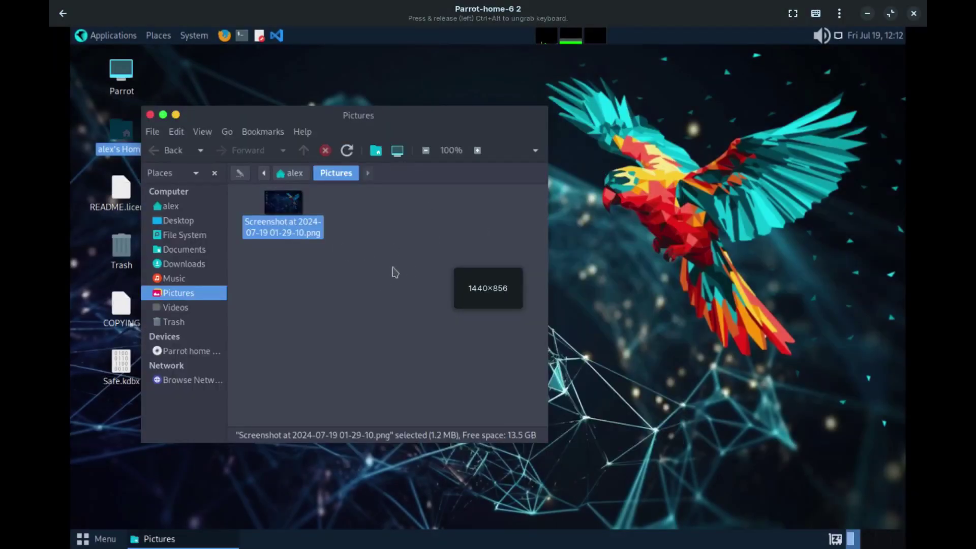
- Drag boxes-2024-07-19_10.57.32.mp4 from the host into the Parrot box, then drag a guest screenshot back out
left_click(151, 115)
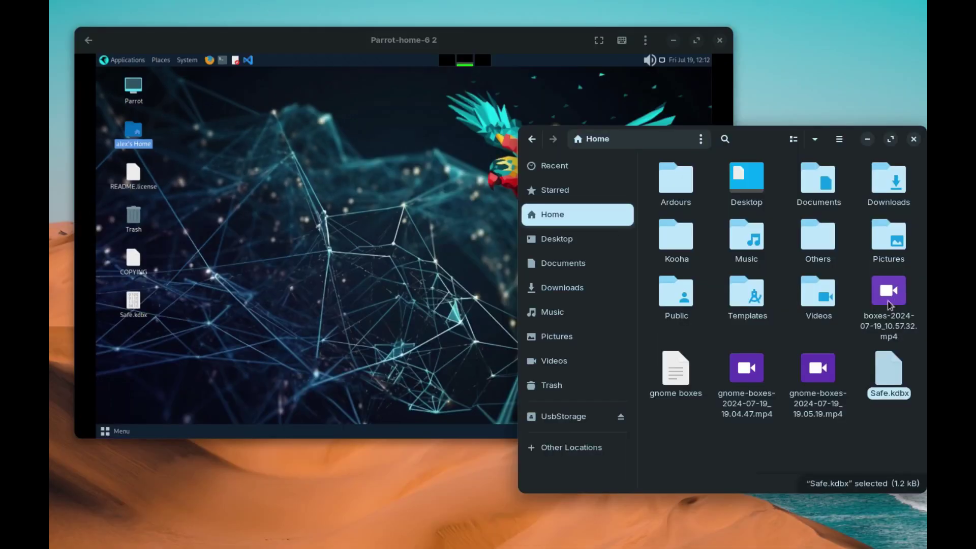
left_click(889, 301)
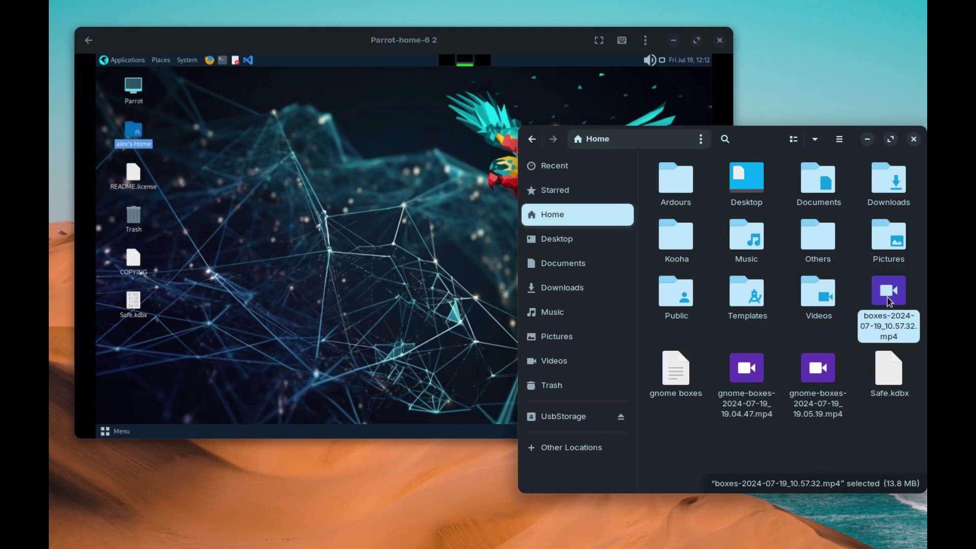
left_click_drag(886, 299, 331, 186)
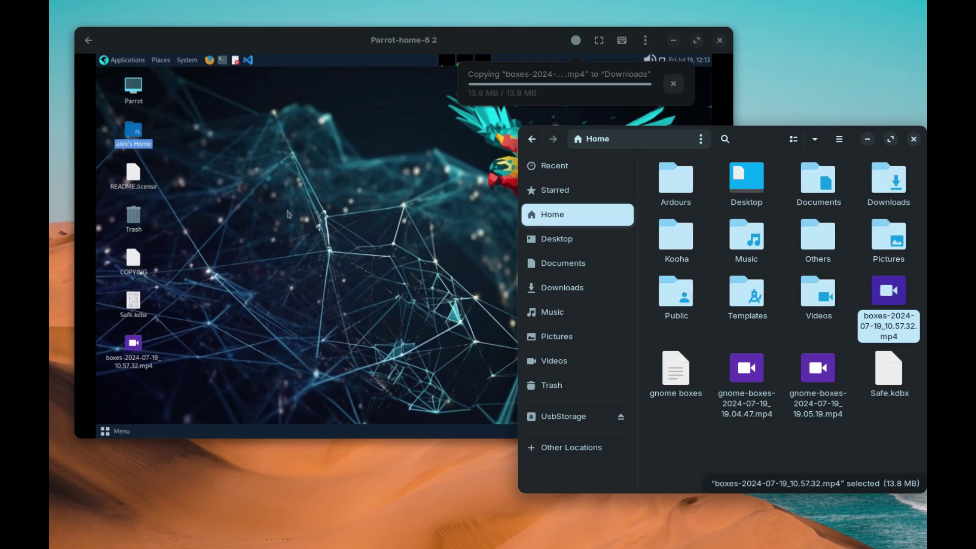
left_click(208, 174)
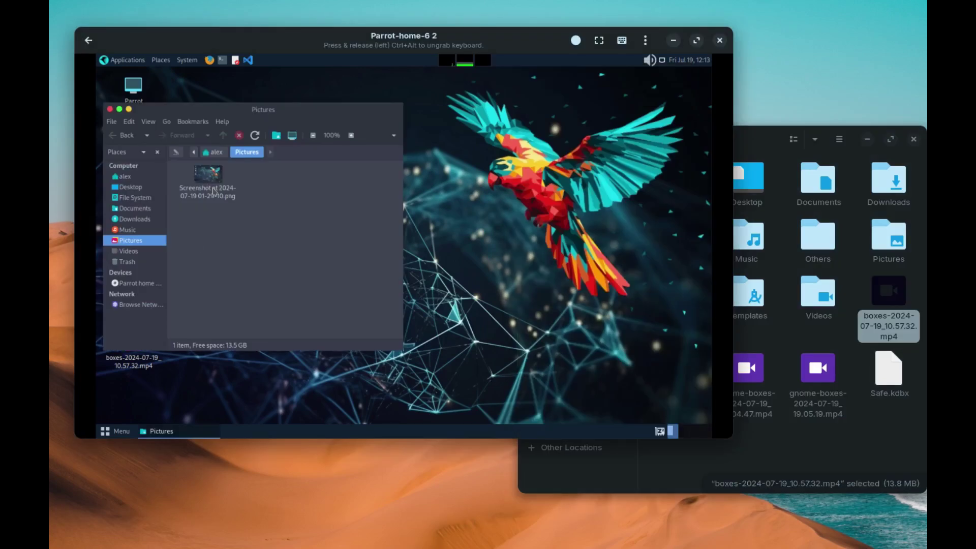
left_click_drag(213, 190, 649, 349)
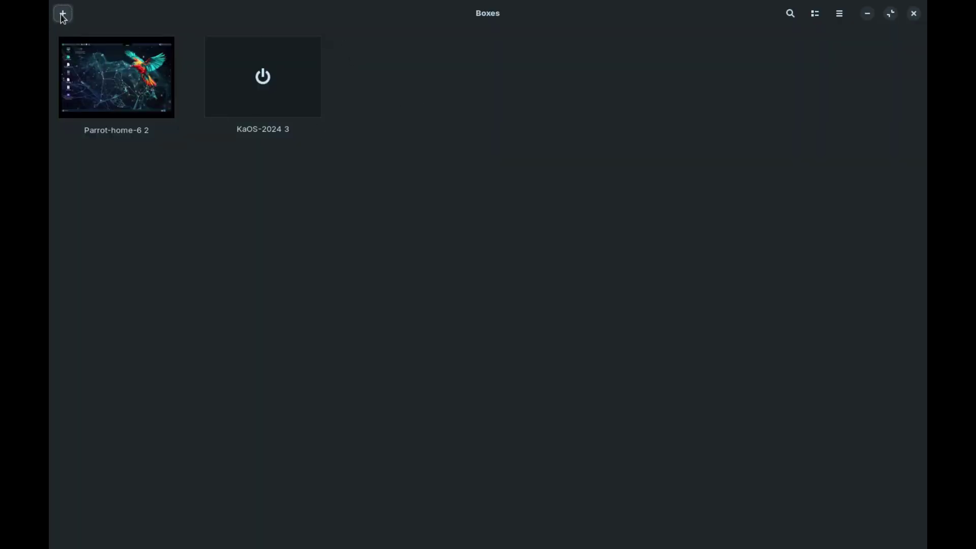
- Start a new virtual machine, search downloadable operating systems for 'ap', then go back to the source choices
left_click(65, 16)
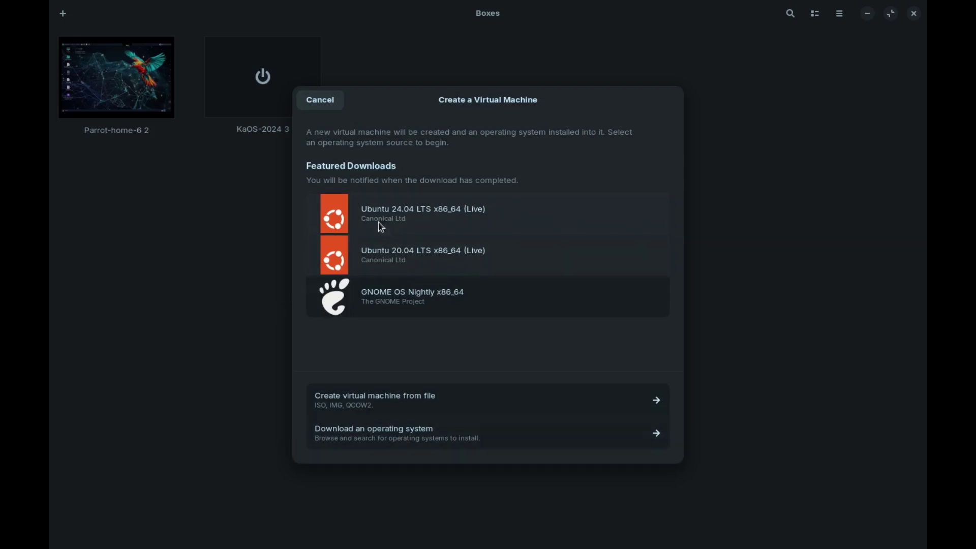
left_click(366, 437)
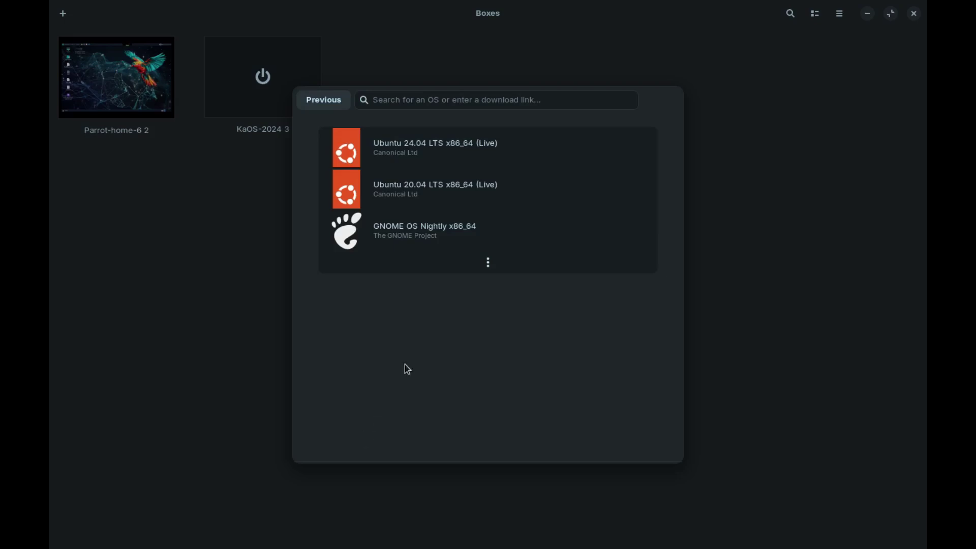
type("ap")
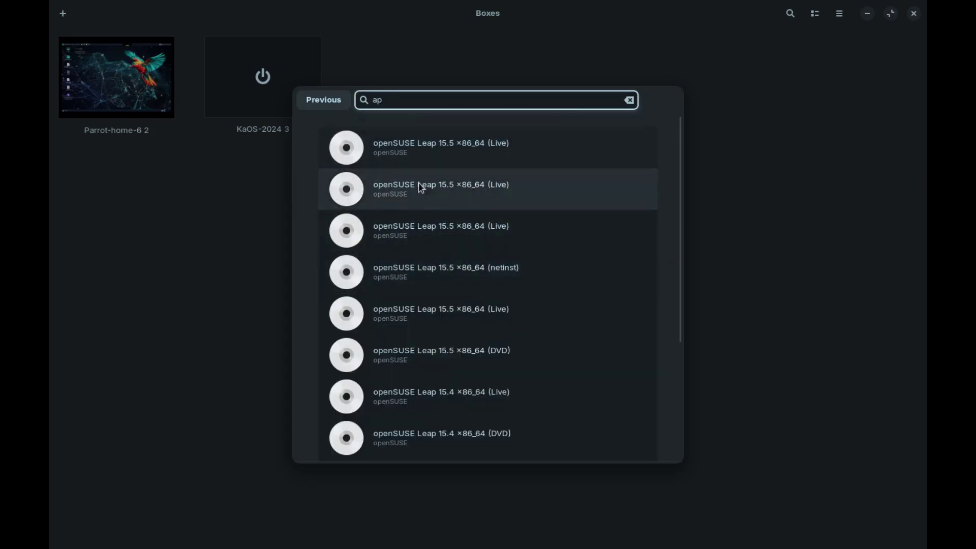
left_click(324, 98)
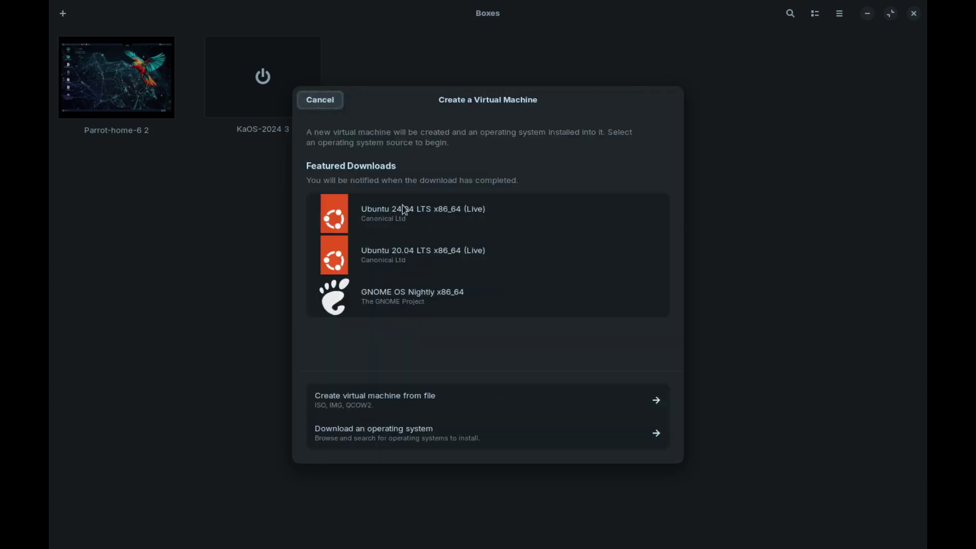
- Choose debian-12.4.0-amd64-DVD-1.iso from Downloads/New ISO as the source and continue to the review
left_click(362, 395)
scroll(287, 295, "down", 3)
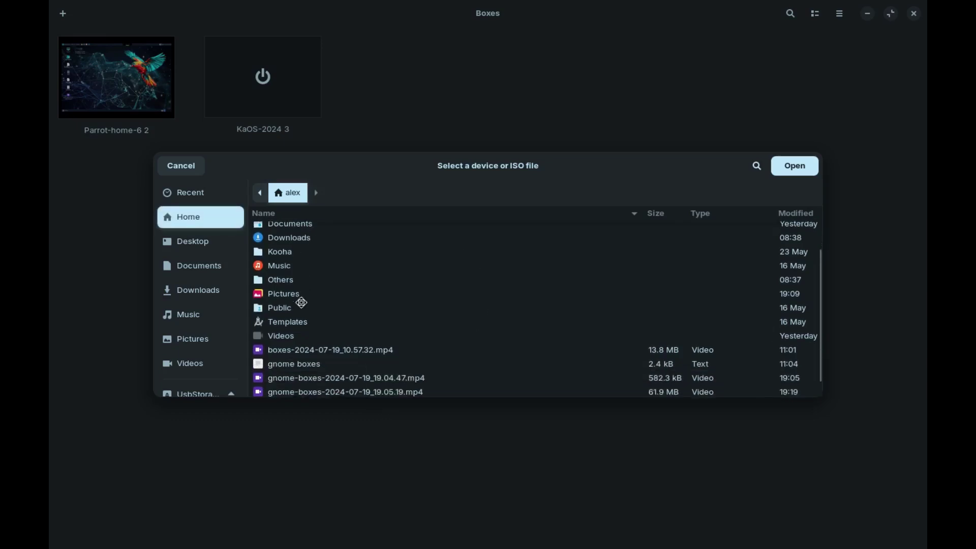
scroll(297, 323, "up", 3)
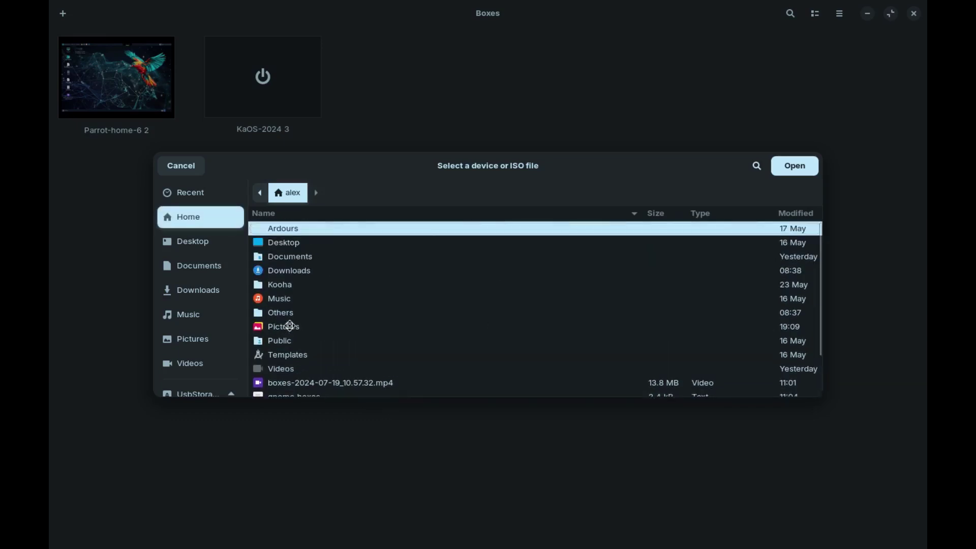
double_click(296, 270)
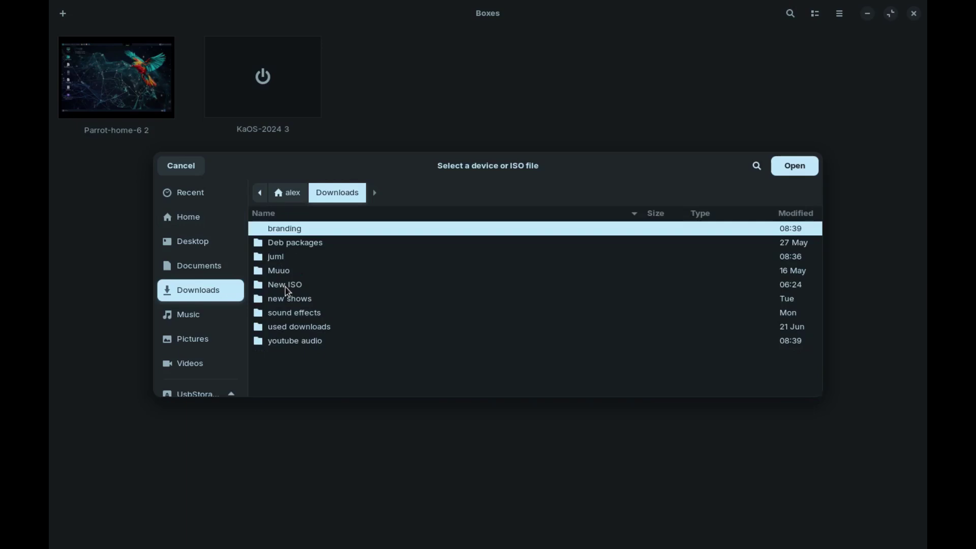
double_click(285, 285)
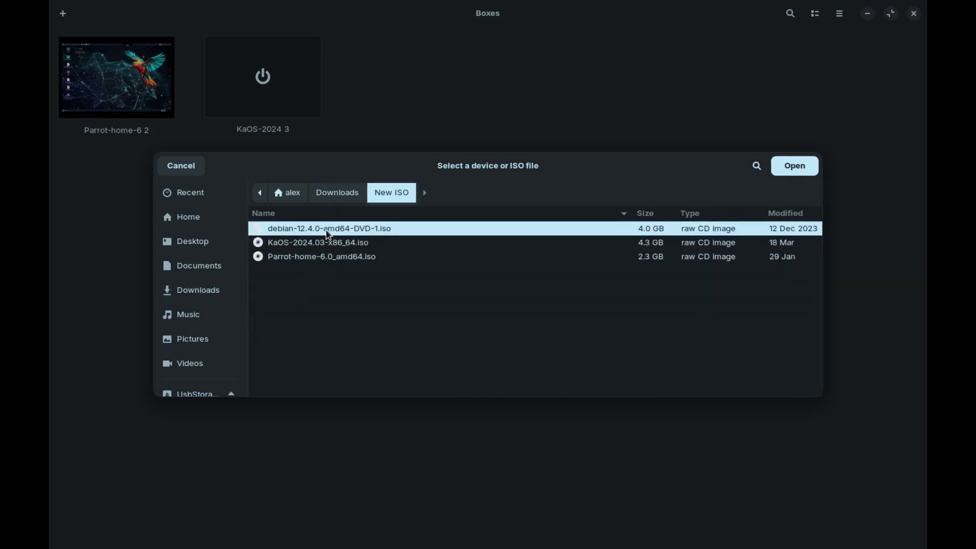
left_click(794, 166)
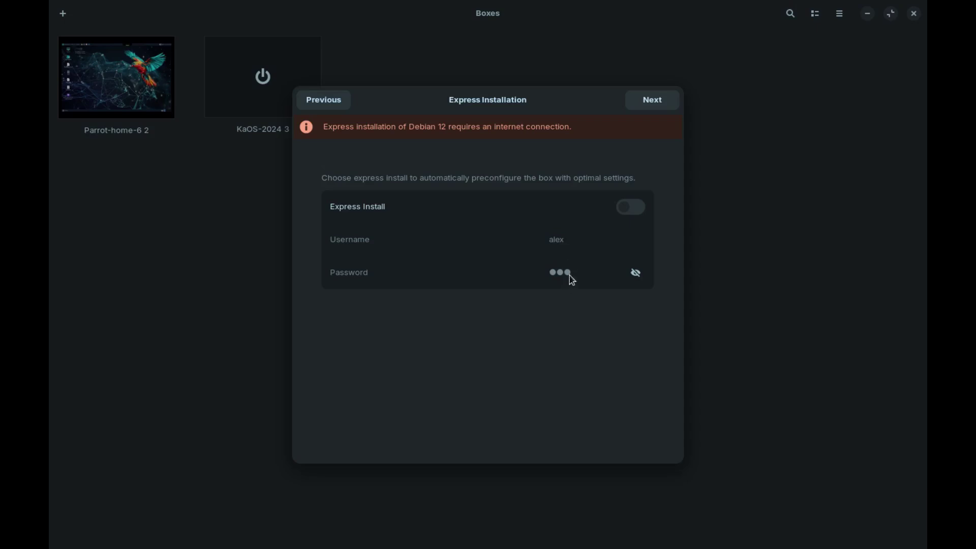
left_click(654, 101)
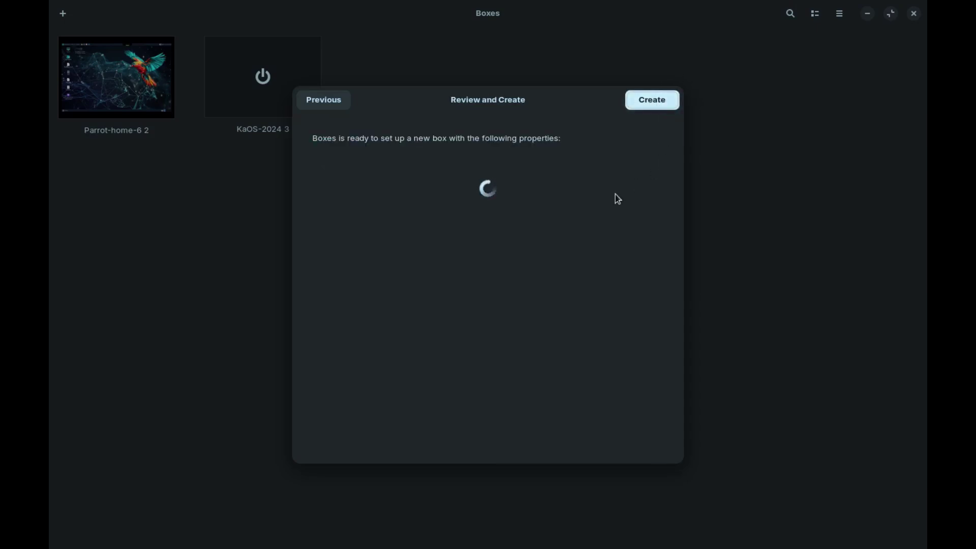